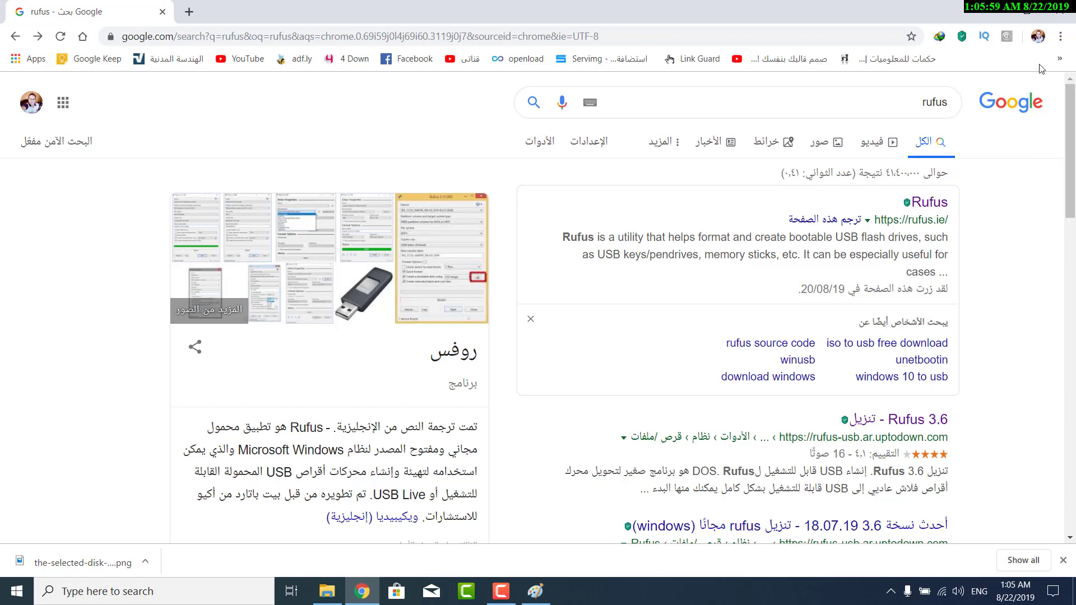
# View the screenshot of the Windows Setup error about the GPT partition style in Paint, and minimize it
pyautogui.click(535, 591)
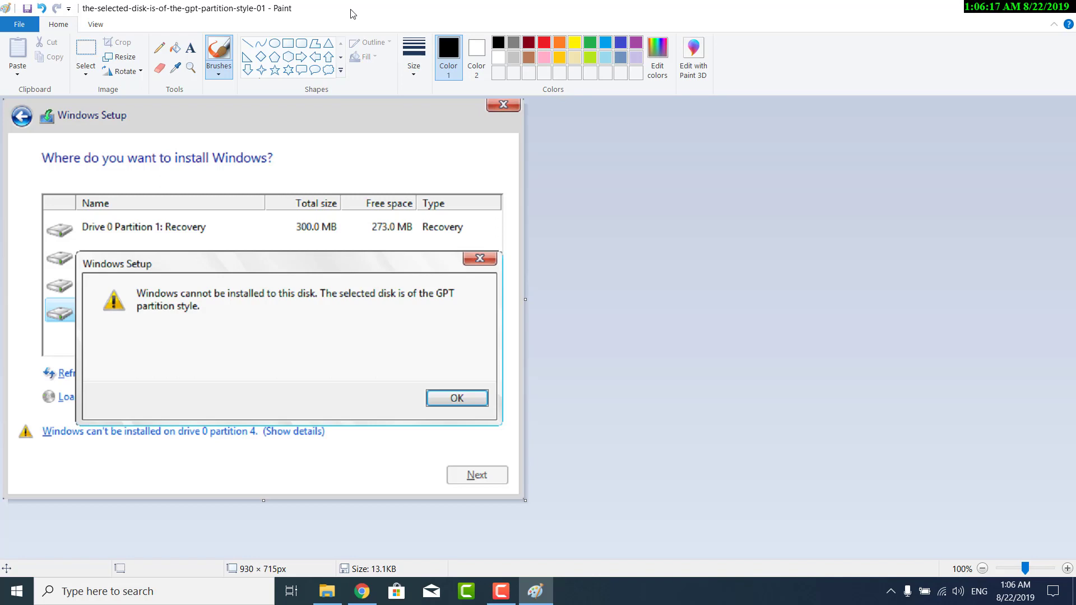
pyautogui.click(1014, 6)
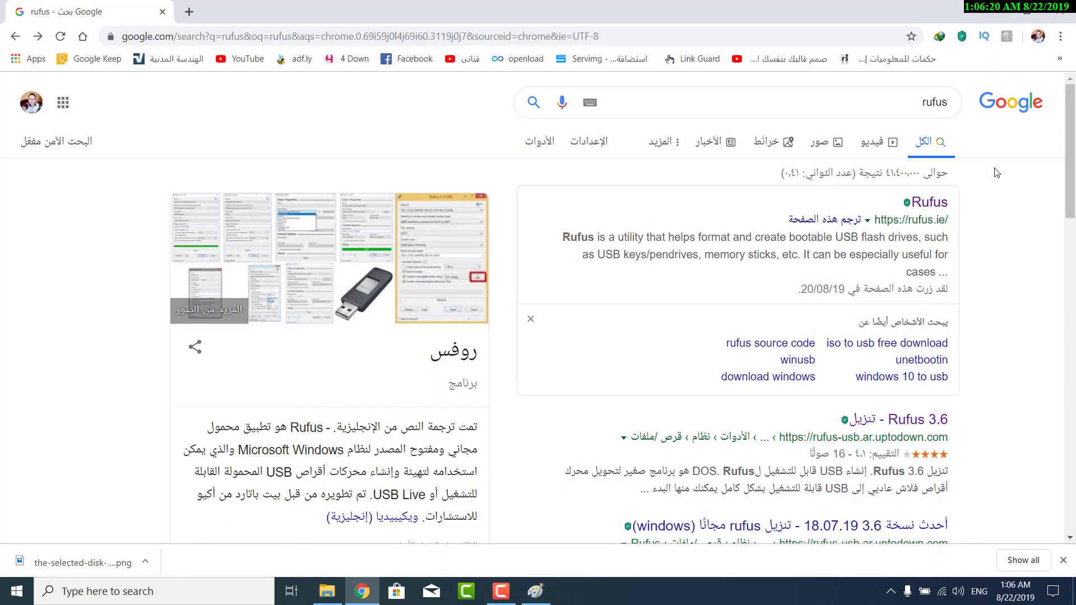
# Open the official rufus.ie site from the search results and download Rufus 3.6 (rufus-3.6.exe)
pyautogui.click(940, 205)
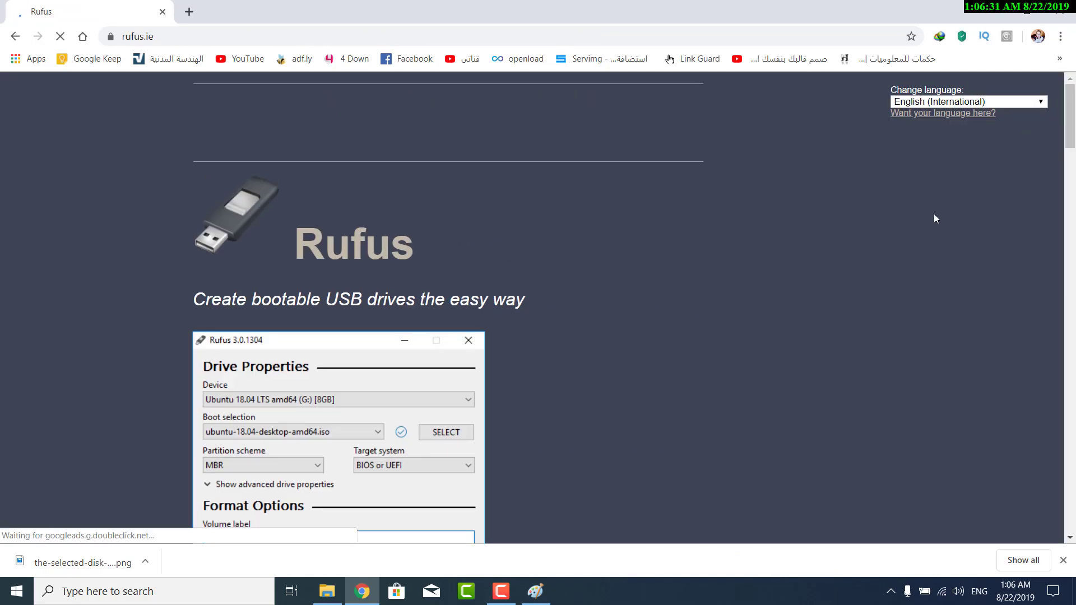
pyautogui.scroll(-6, 739, 230)
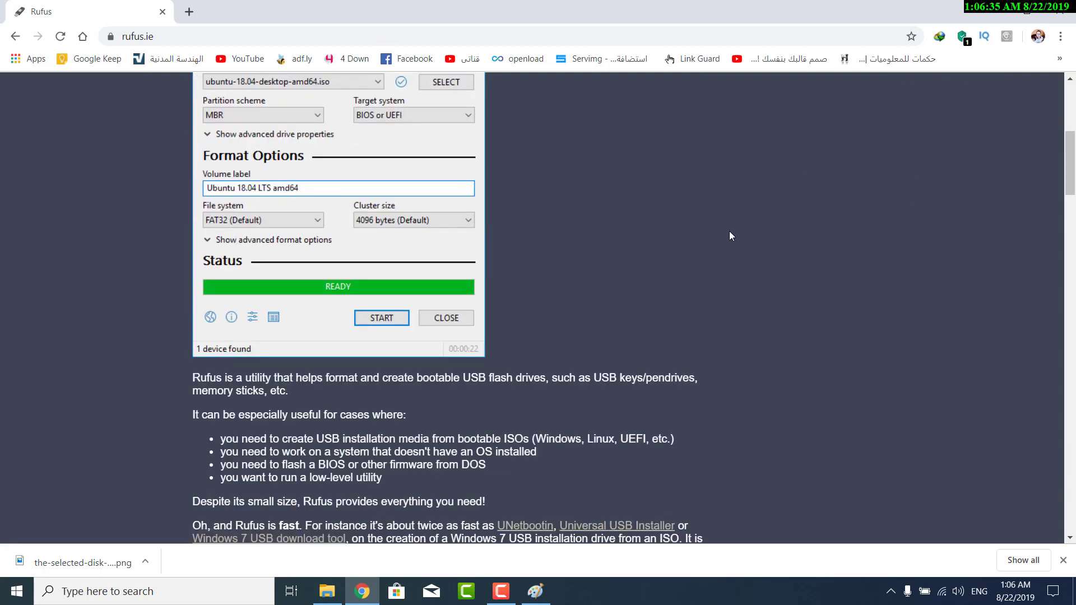
pyautogui.scroll(-6, 729, 232)
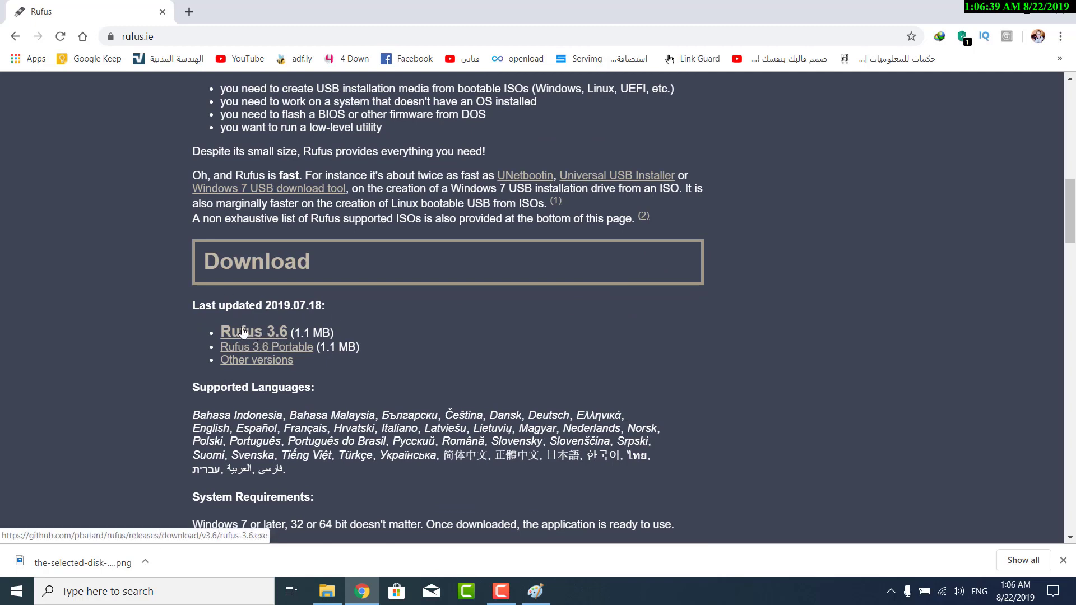
pyautogui.click(285, 332)
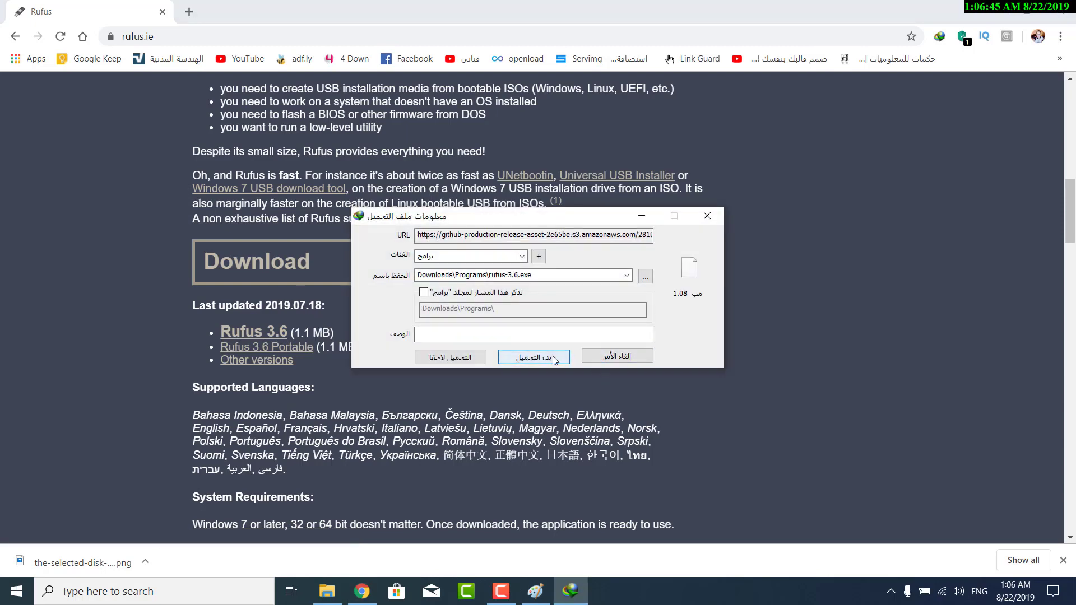
pyautogui.click(554, 360)
pyautogui.click(995, 8)
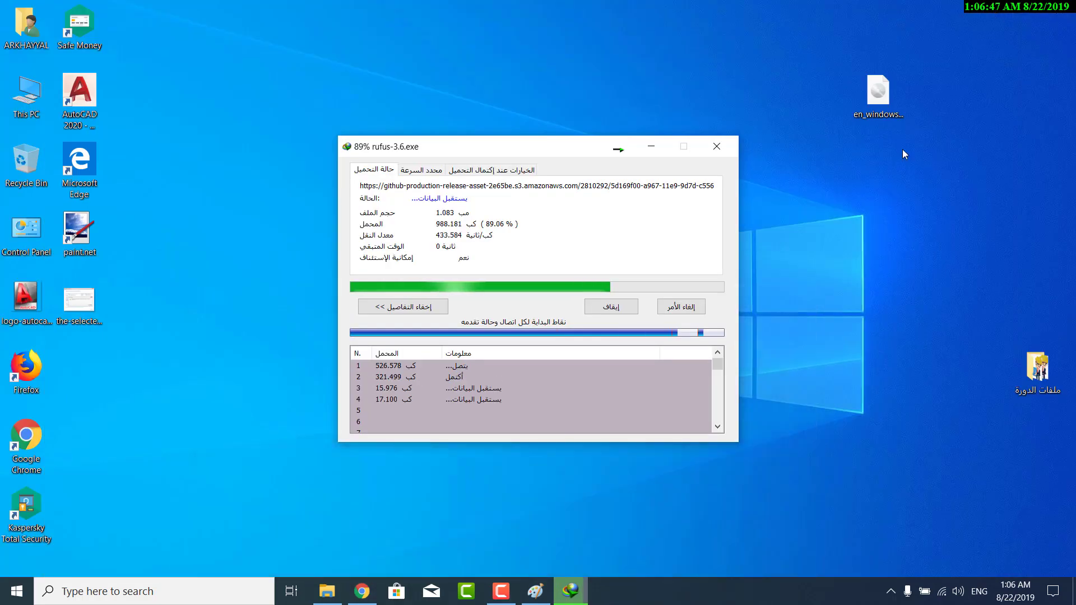
pyautogui.click(656, 338)
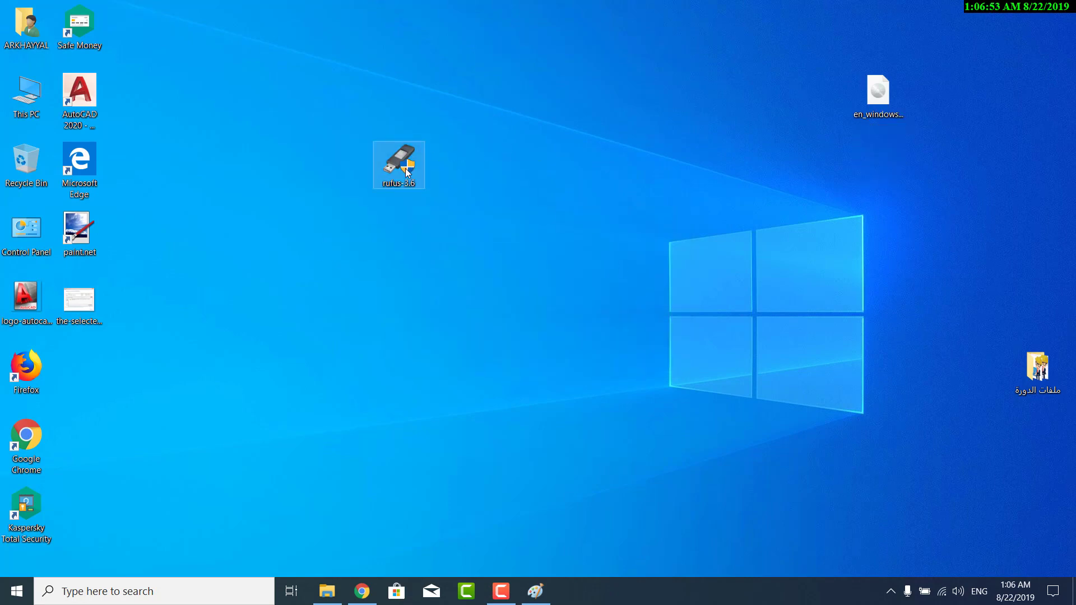
# Launch Rufus 3.6 and load the en_windows_10_business_editions_version_1903 ISO from the Desktop as the boot image
pyautogui.click(493, 392)
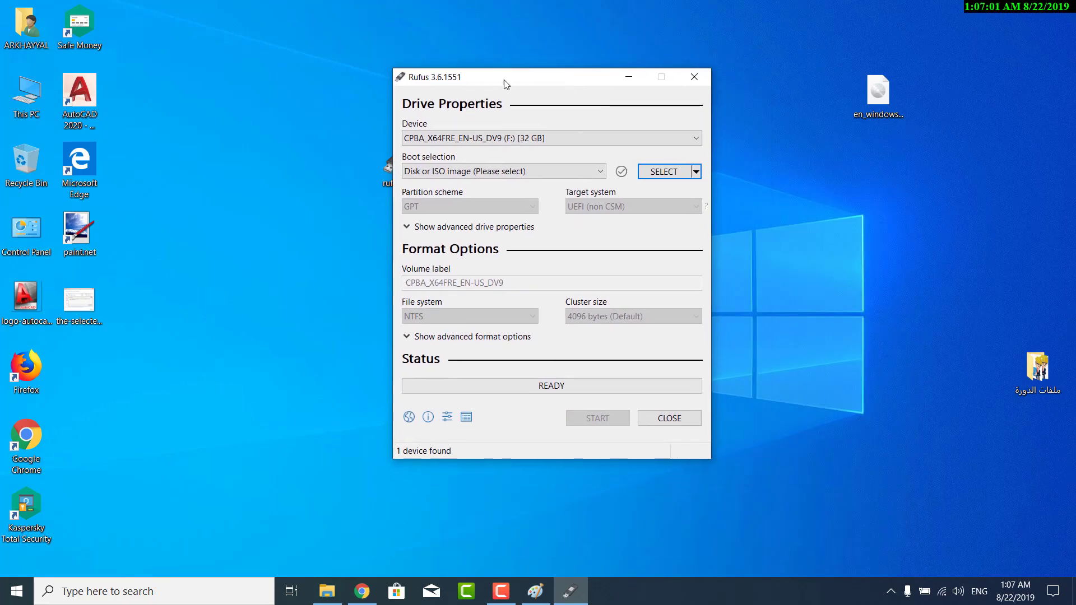
pyautogui.moveTo(553, 83); pyautogui.dragTo(514, 83)
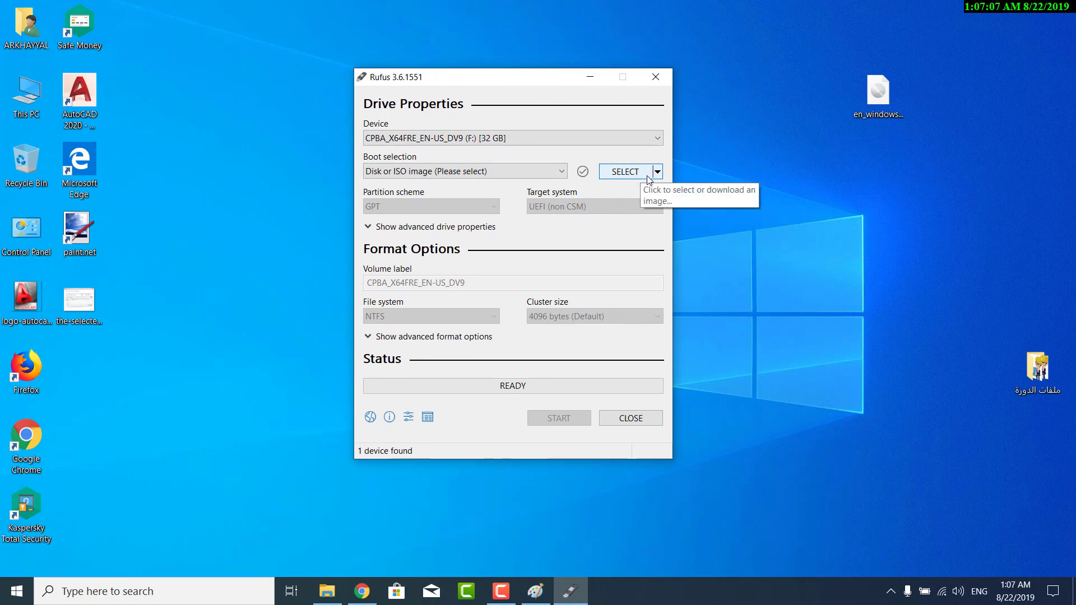
pyautogui.click(890, 111)
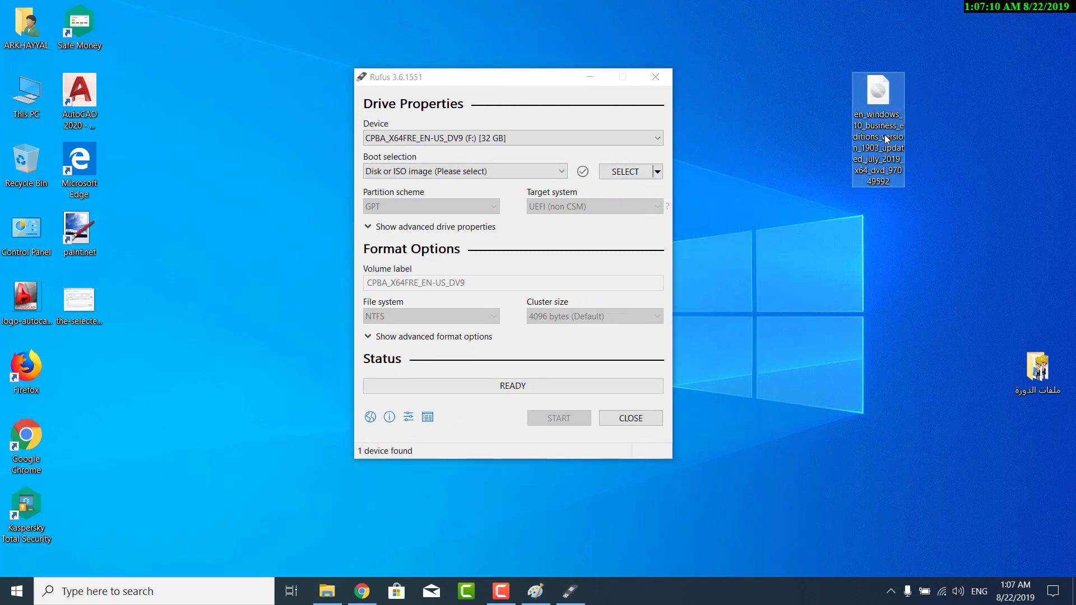
pyautogui.click(644, 177)
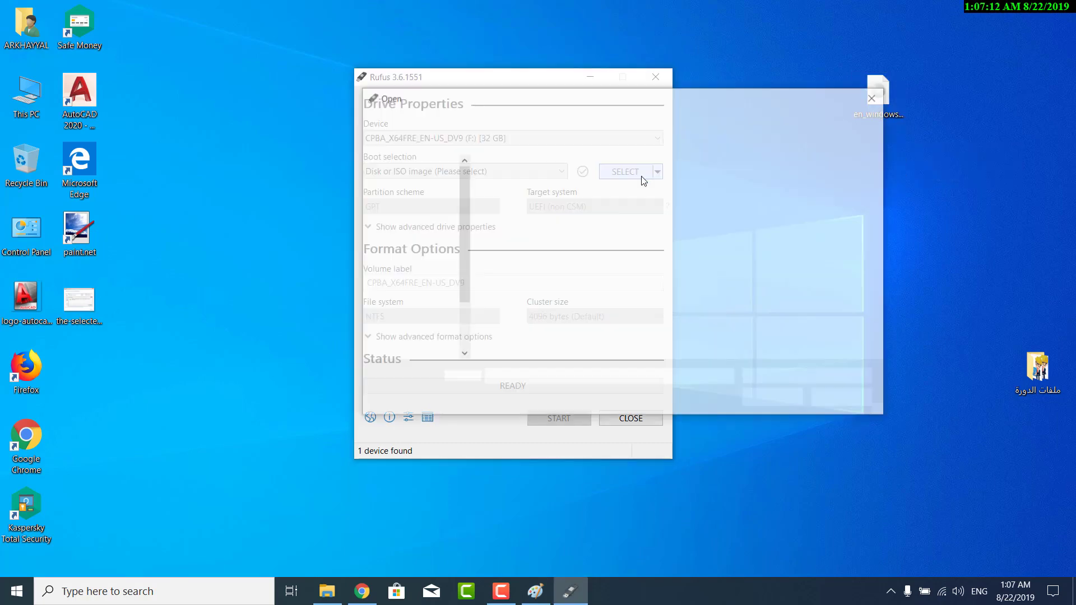
pyautogui.click(421, 205)
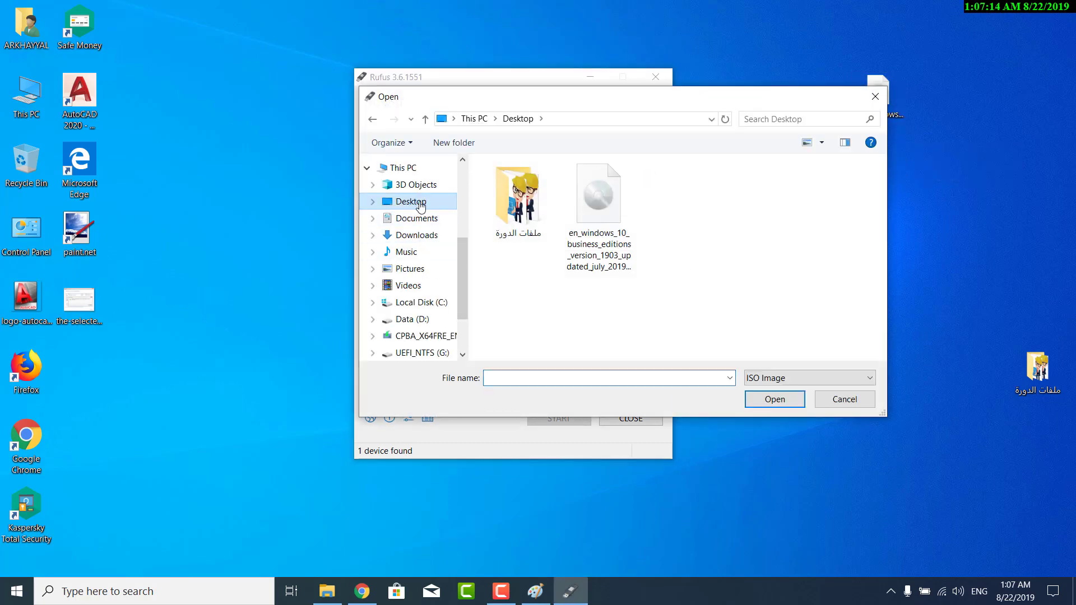
pyautogui.click(598, 202)
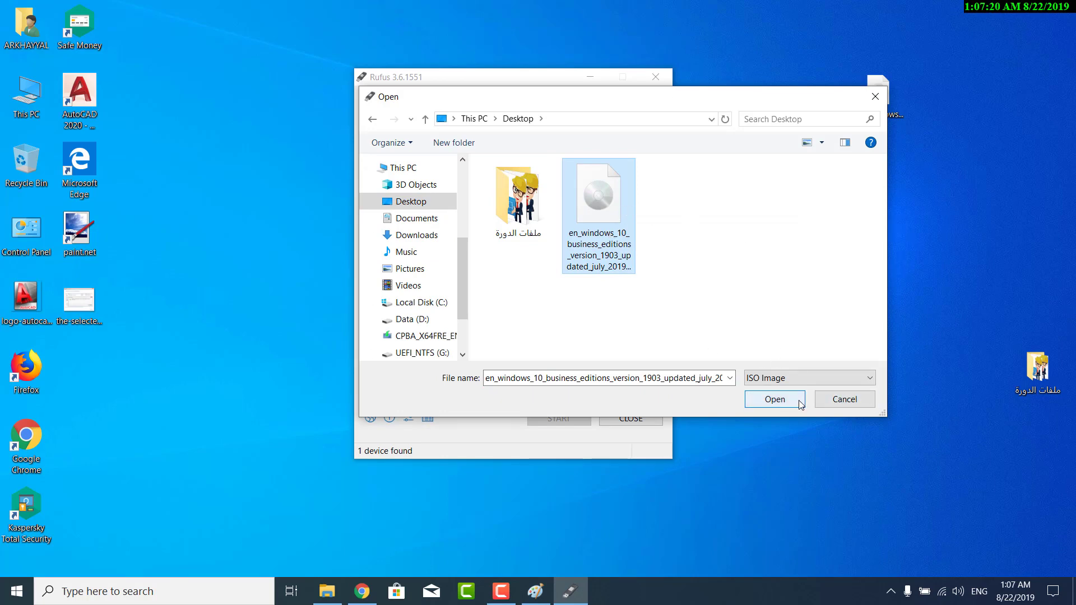
pyautogui.click(775, 399)
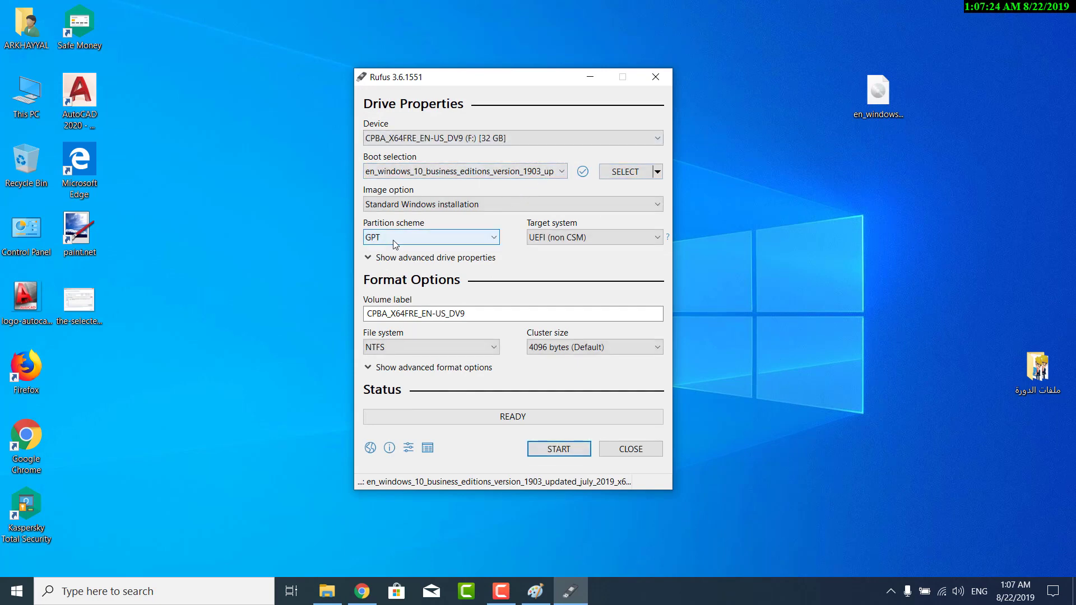
# Review the available partition schemes in Rufus, keep GPT selected, and minimize the Rufus window
pyautogui.click(461, 241)
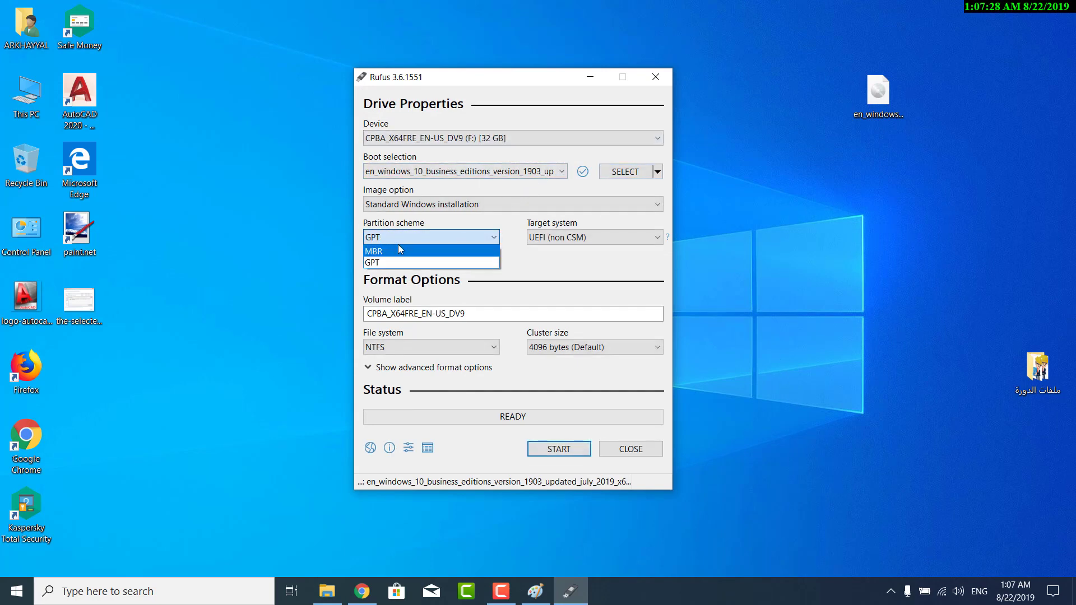
pyautogui.click(524, 269)
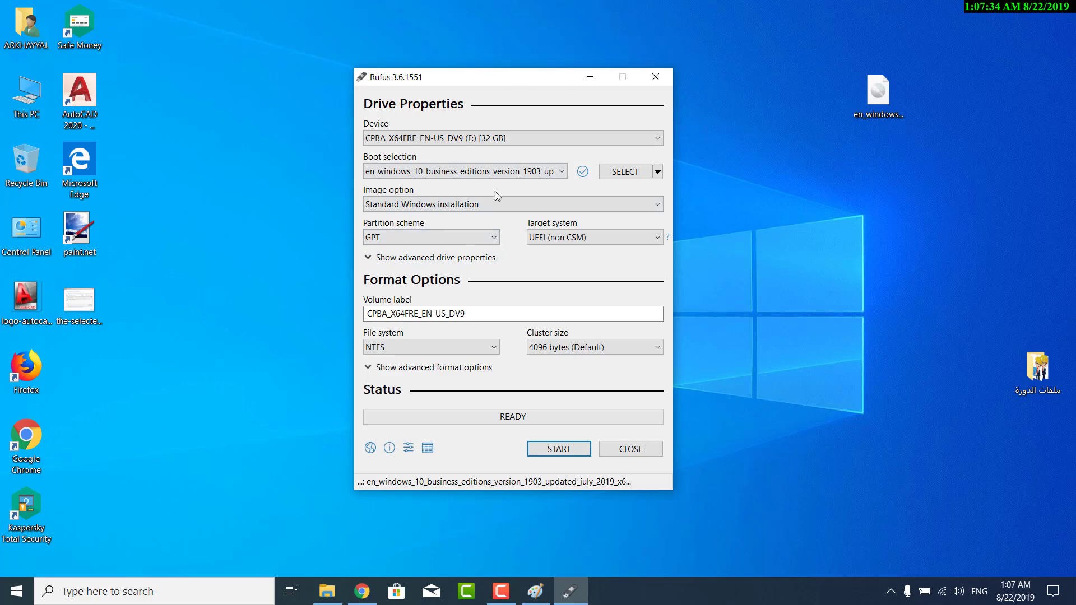
pyautogui.click(426, 238)
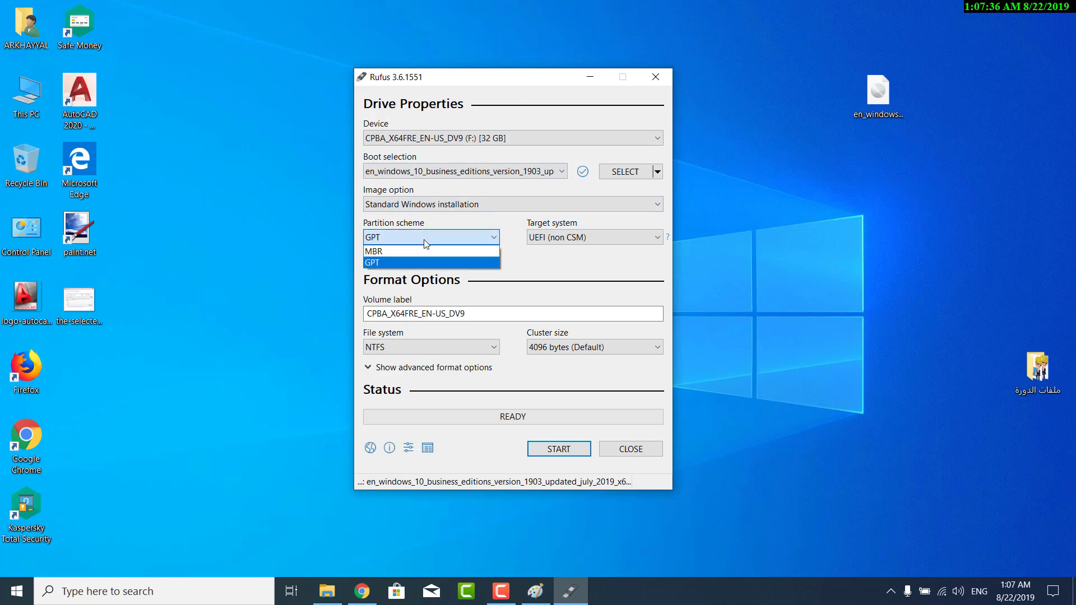
pyautogui.click(590, 77)
pyautogui.click(590, 77)
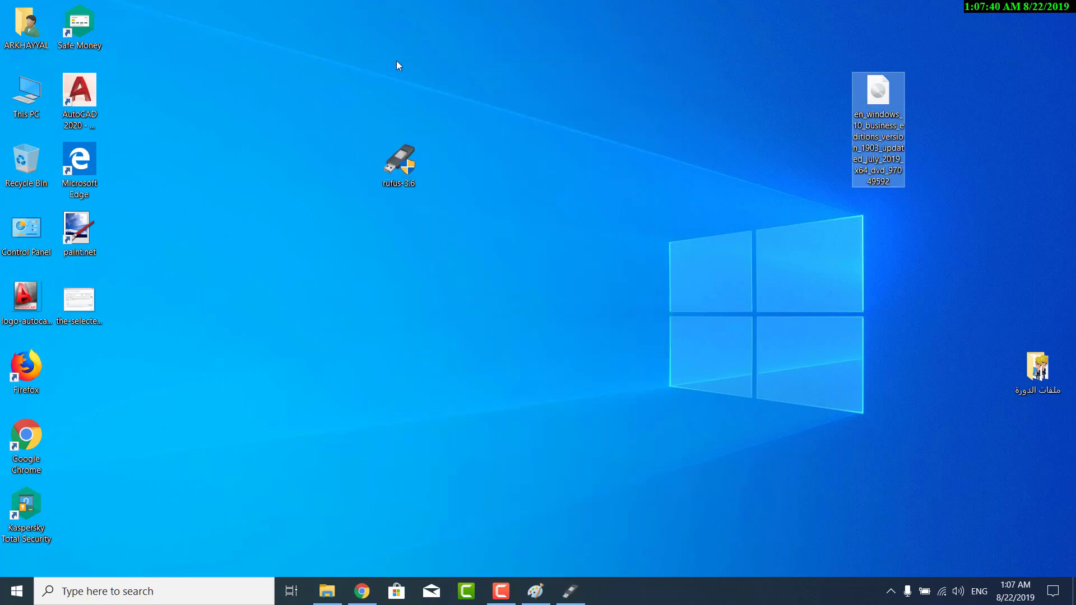
# Search Windows for "disk management", open the disk partition tool to view the drives, and close it
pyautogui.click(13, 599)
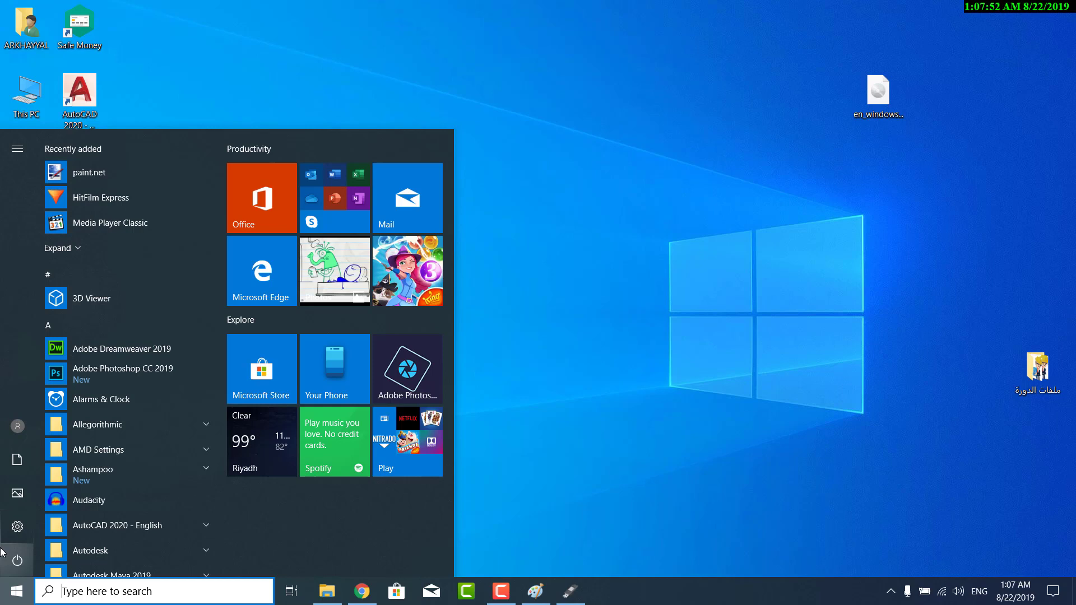
pyautogui.write('disk')
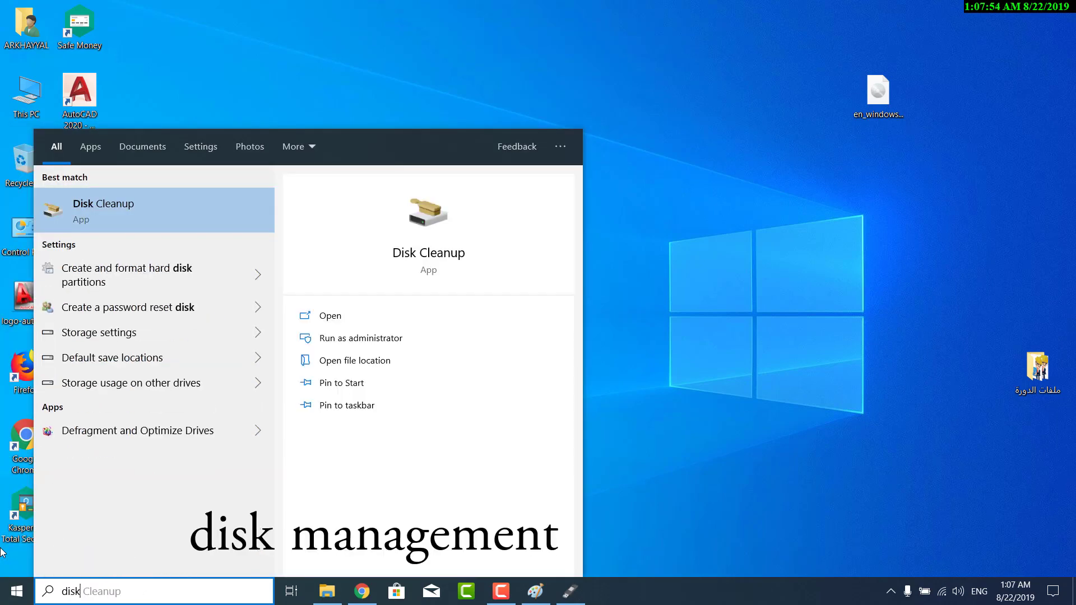
pyautogui.write('management')
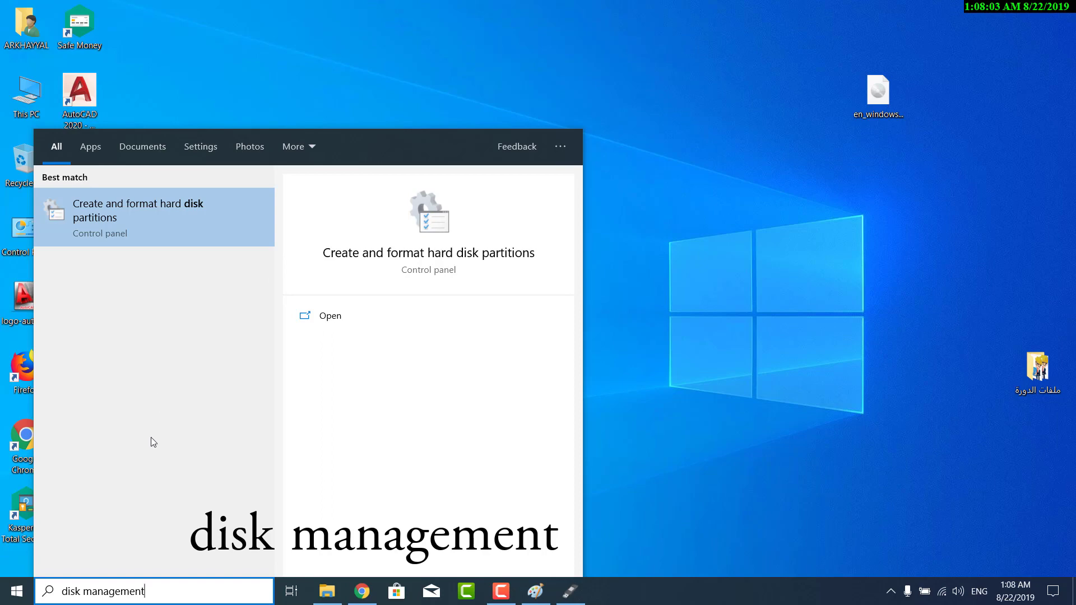
pyautogui.press('Return')
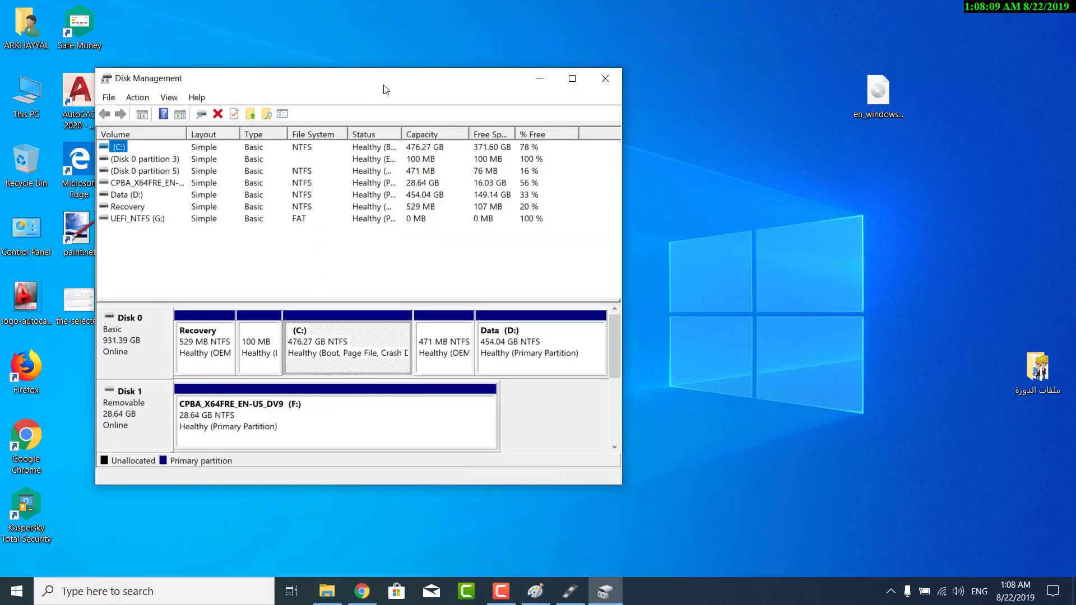
pyautogui.moveTo(385, 88); pyautogui.dragTo(523, 79)
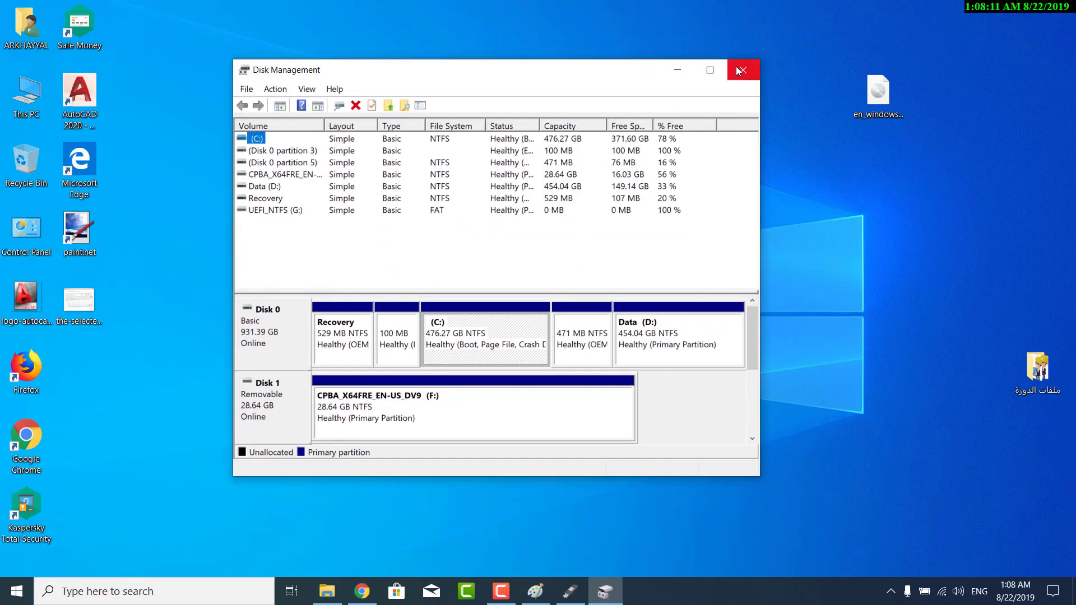
pyautogui.click(739, 71)
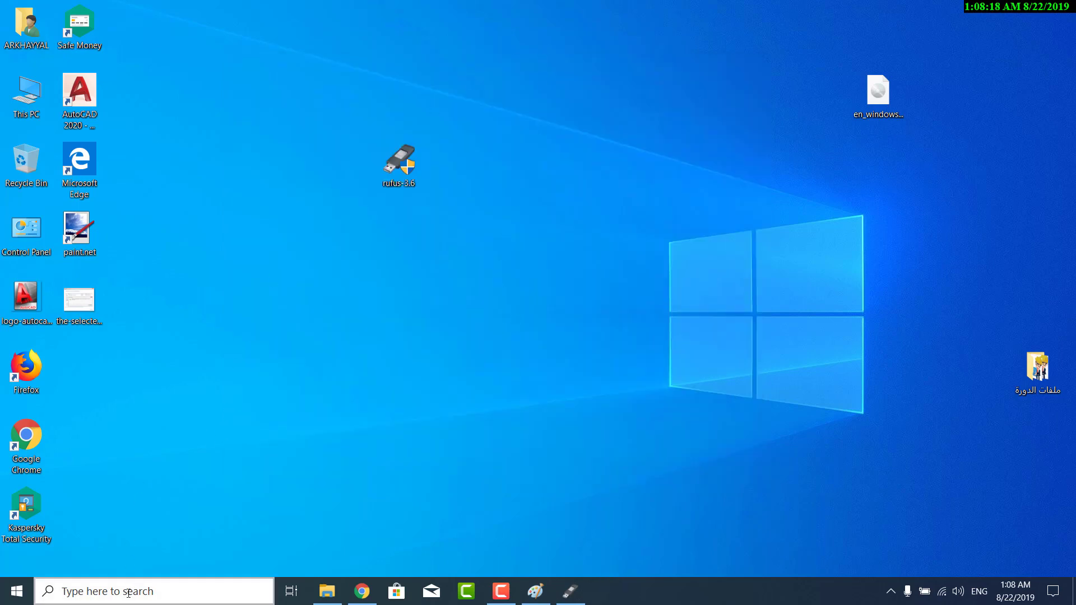
# Search Windows for "computer management", view Disk Management under Storage in Computer Management, and close the window
pyautogui.click(135, 589)
pyautogui.write('computer management')
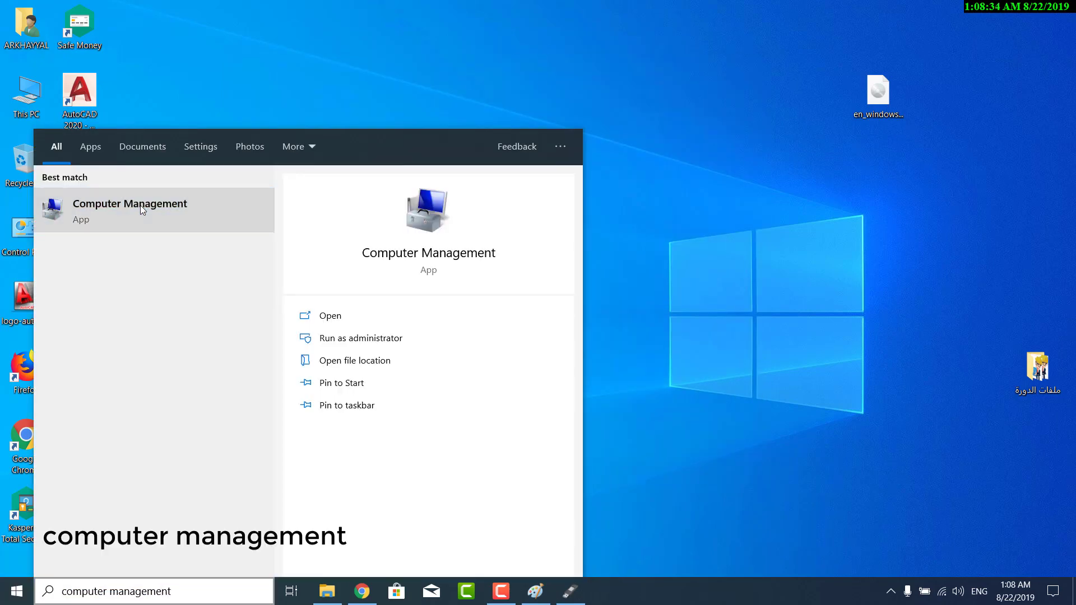
pyautogui.click(137, 224)
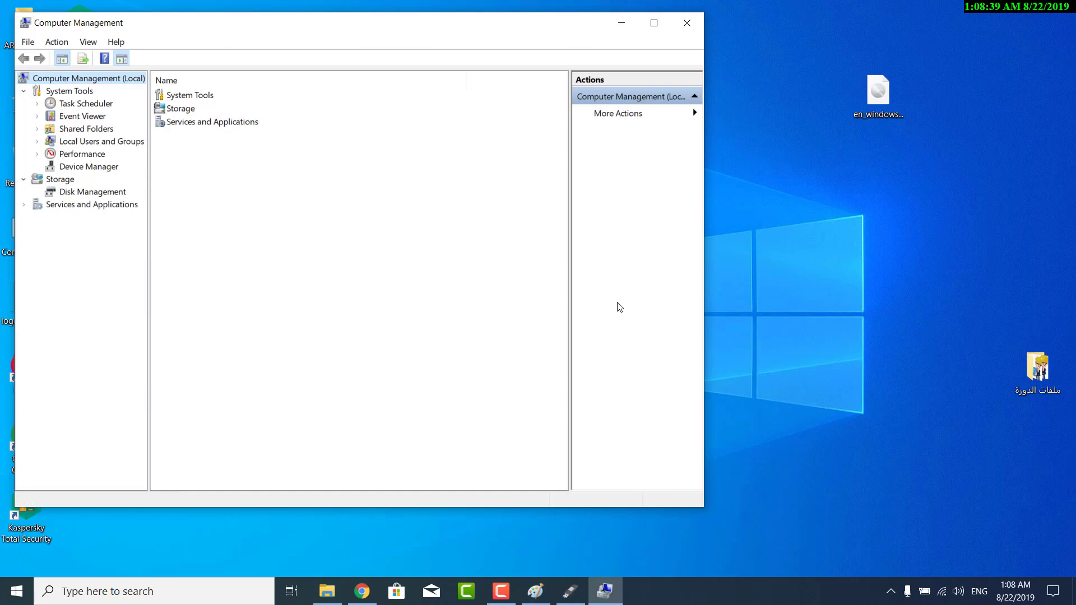
pyautogui.click(92, 193)
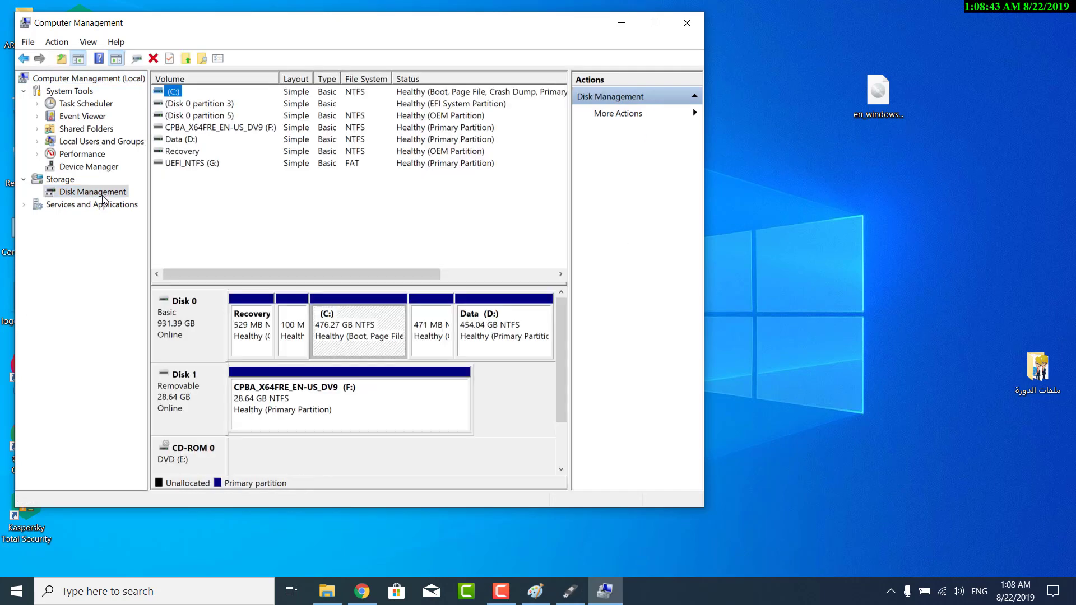
pyautogui.click(106, 196)
pyautogui.click(687, 25)
# Search Windows for "control" and open Control Panel
pyautogui.click(17, 591)
pyautogui.write('co')
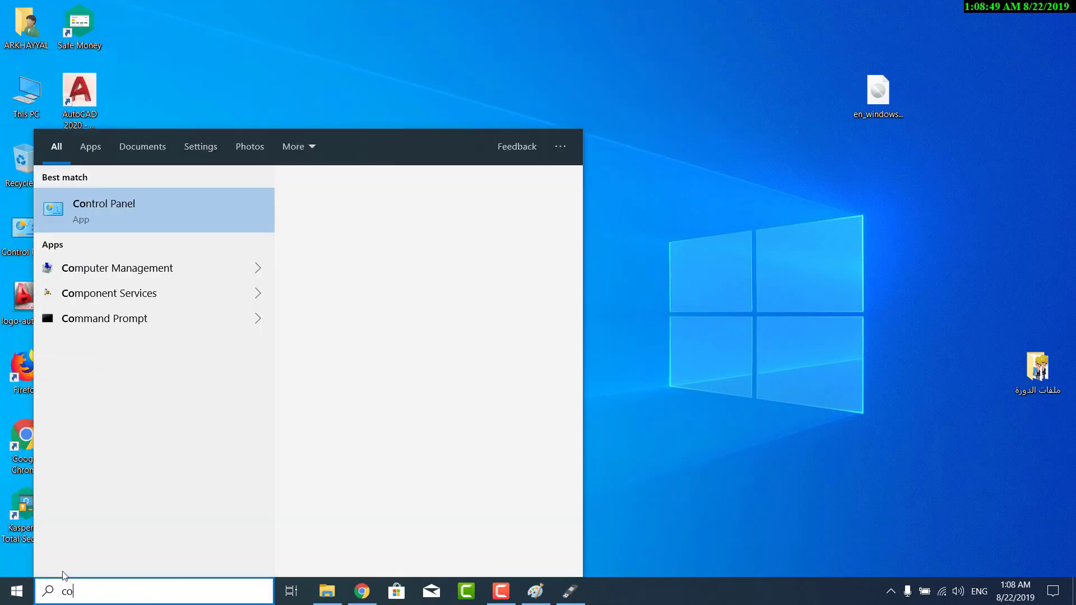
pyautogui.write('ntrol')
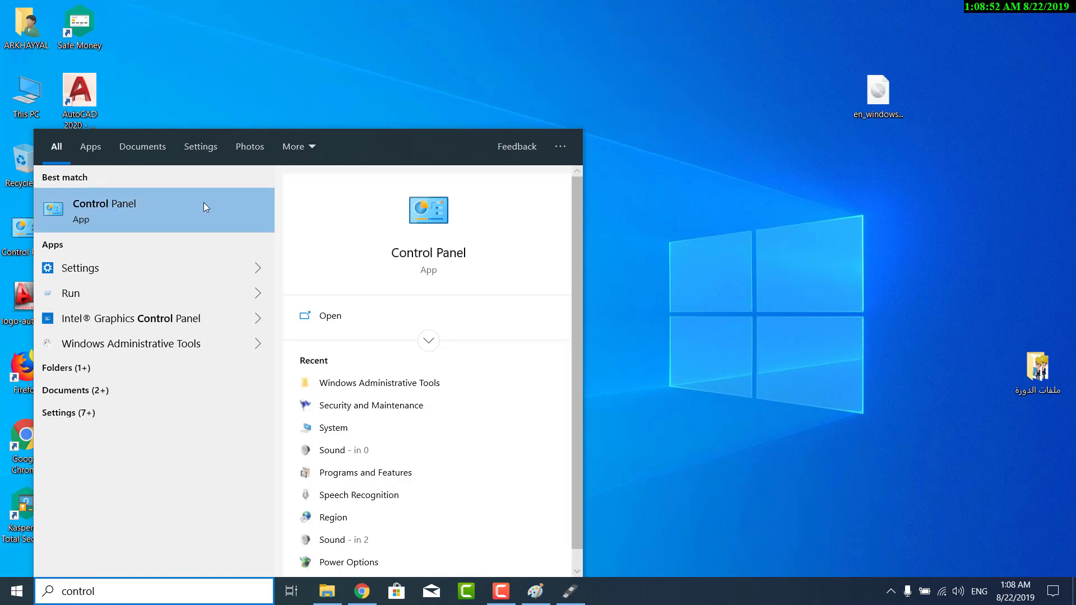
pyautogui.click(206, 207)
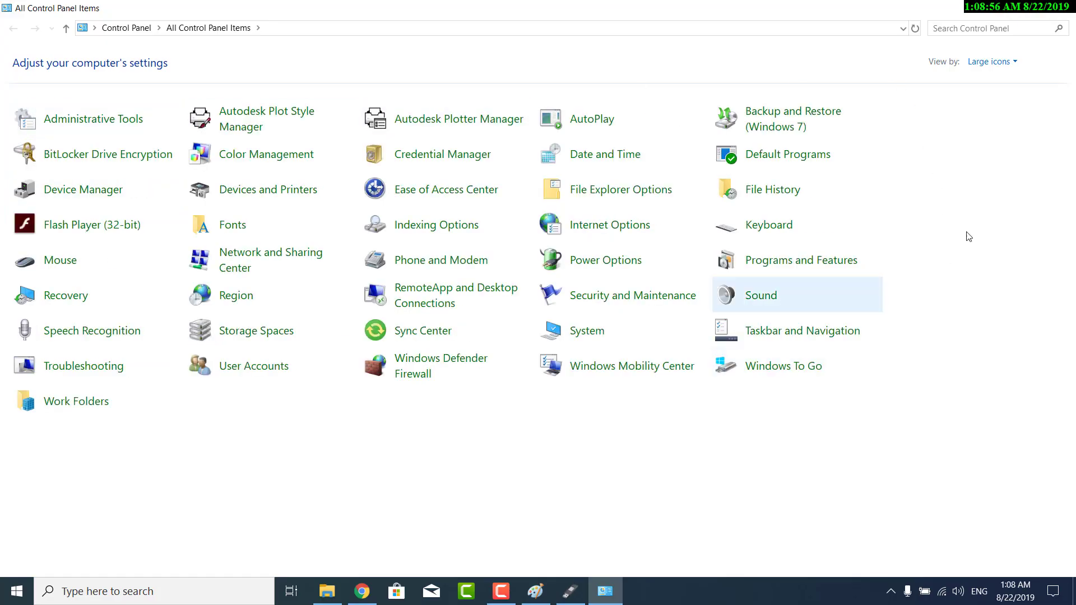
# Switch the Control Panel view to Category and check the other view options without changing it
pyautogui.click(1000, 64)
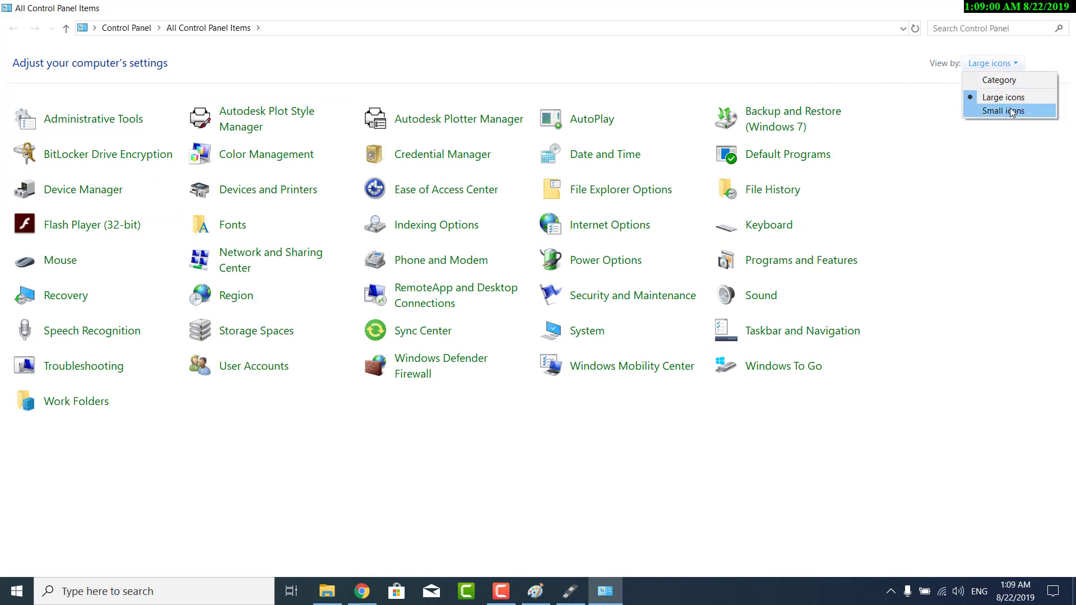
pyautogui.click(1005, 83)
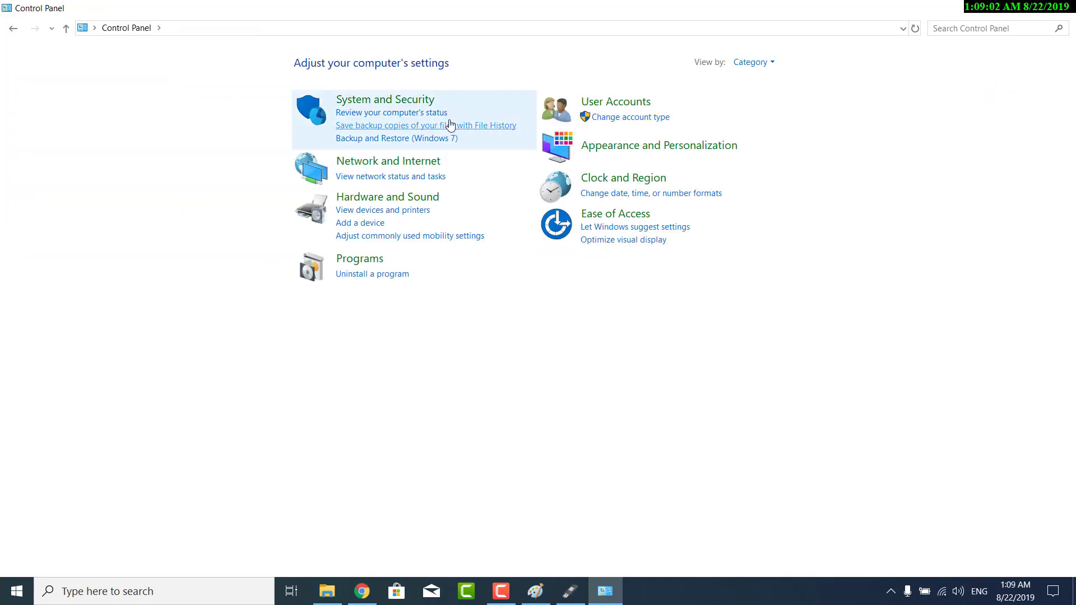
pyautogui.click(763, 64)
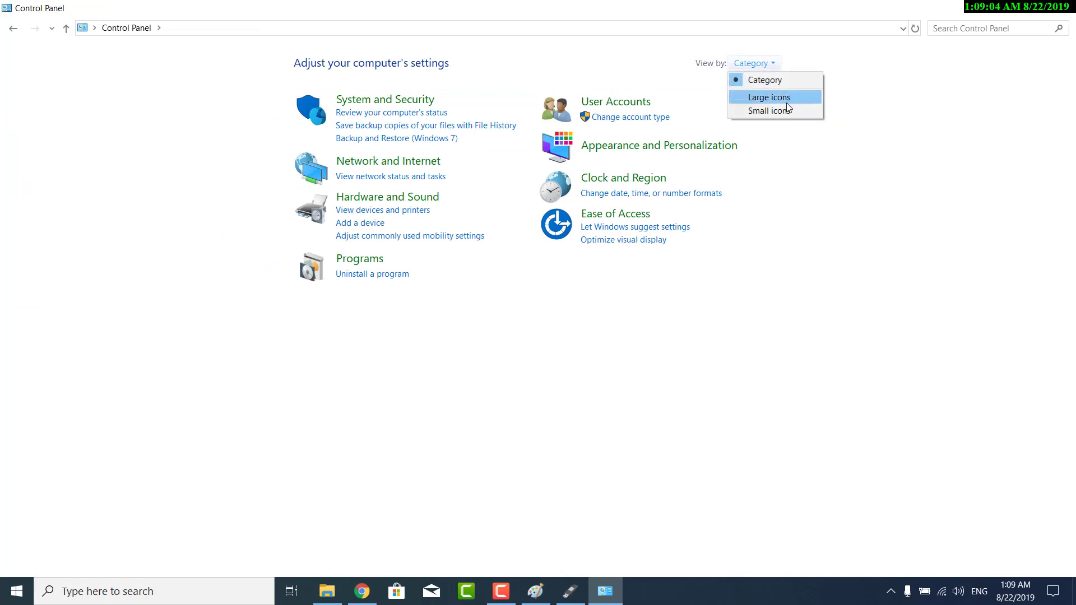
pyautogui.click(855, 72)
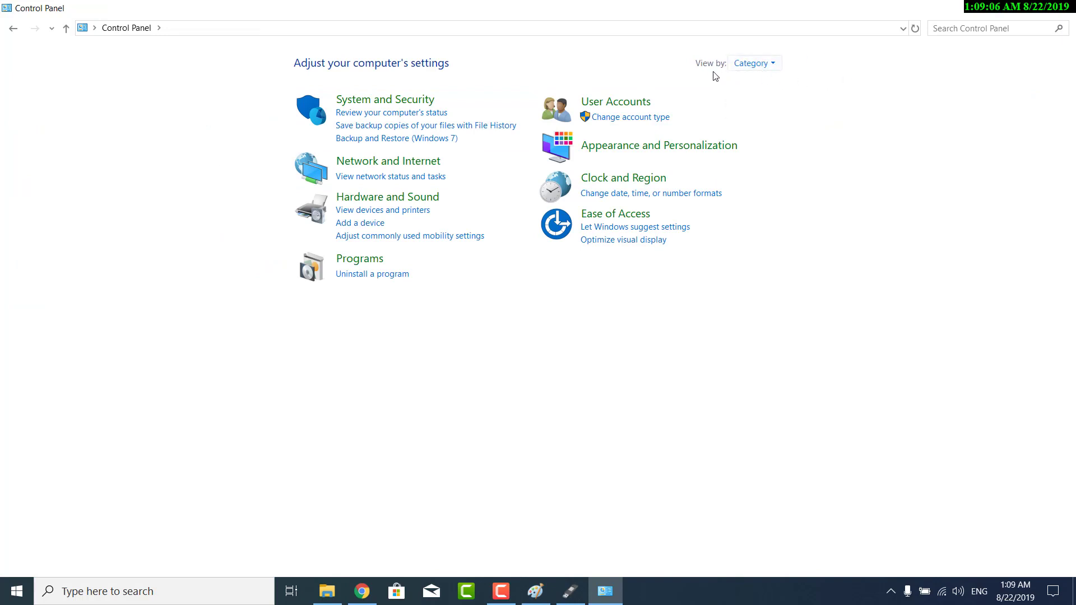
# Show the Control Panel items as large icons and open Administrative Tools
pyautogui.click(765, 67)
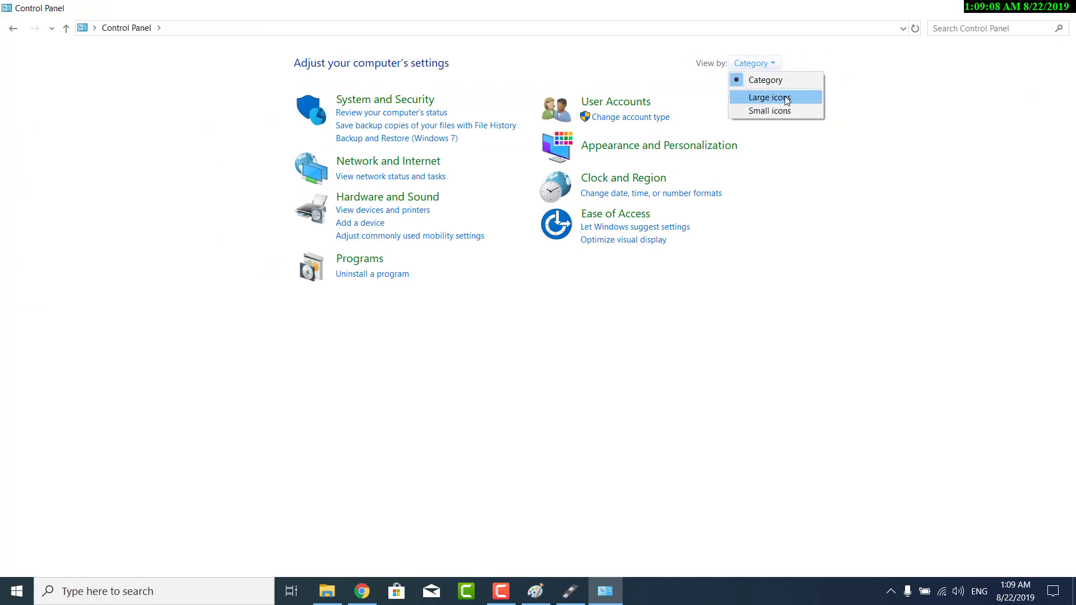
pyautogui.click(770, 97)
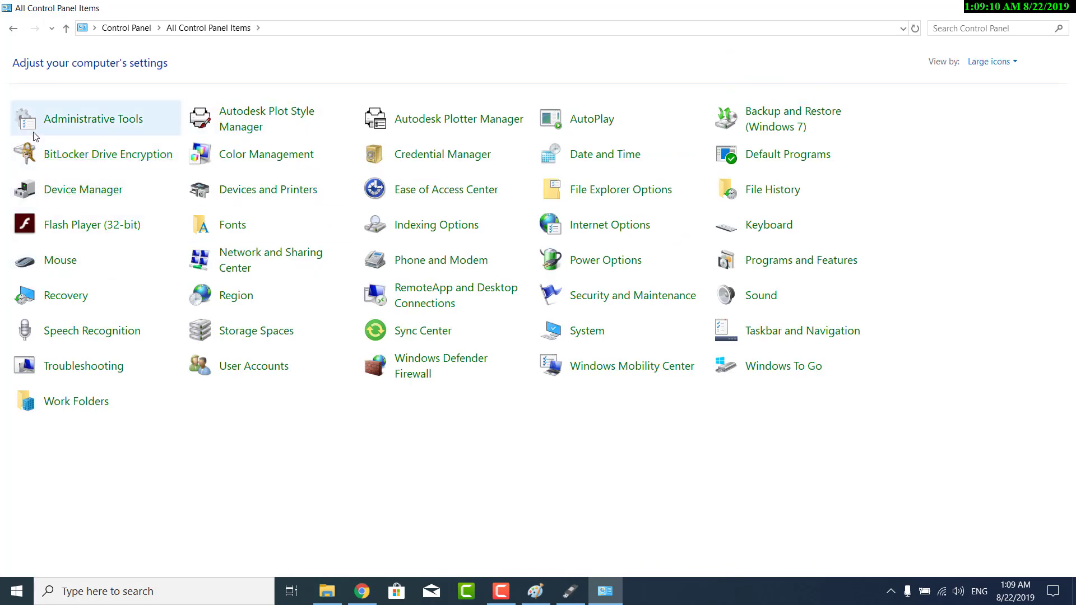
pyautogui.click(82, 130)
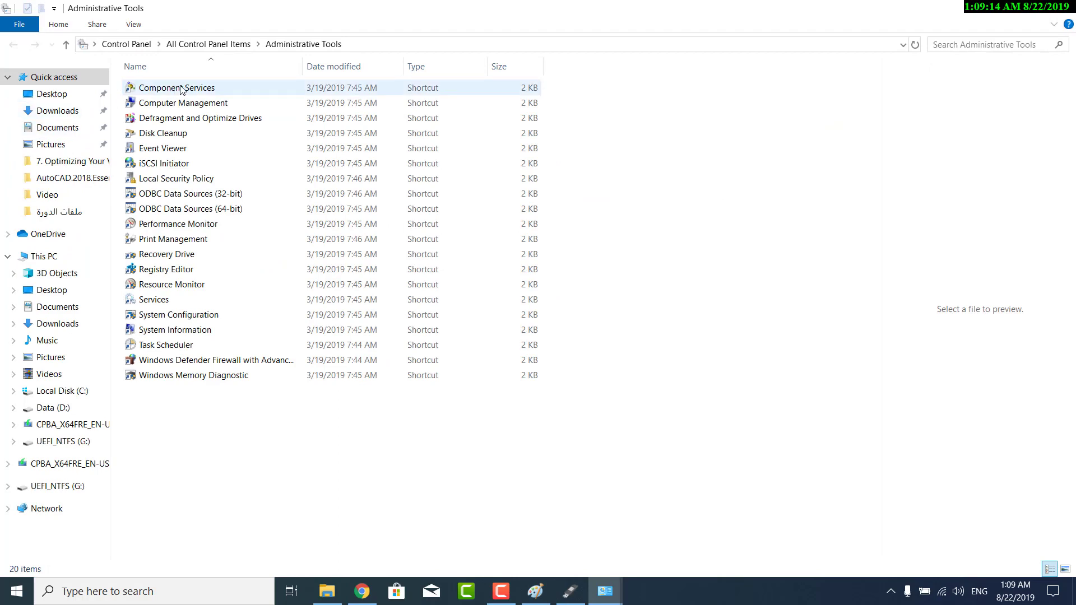
# Open Disk Management in Computer Management and check the partition style in Disk 0's volume properties
pyautogui.click(201, 105)
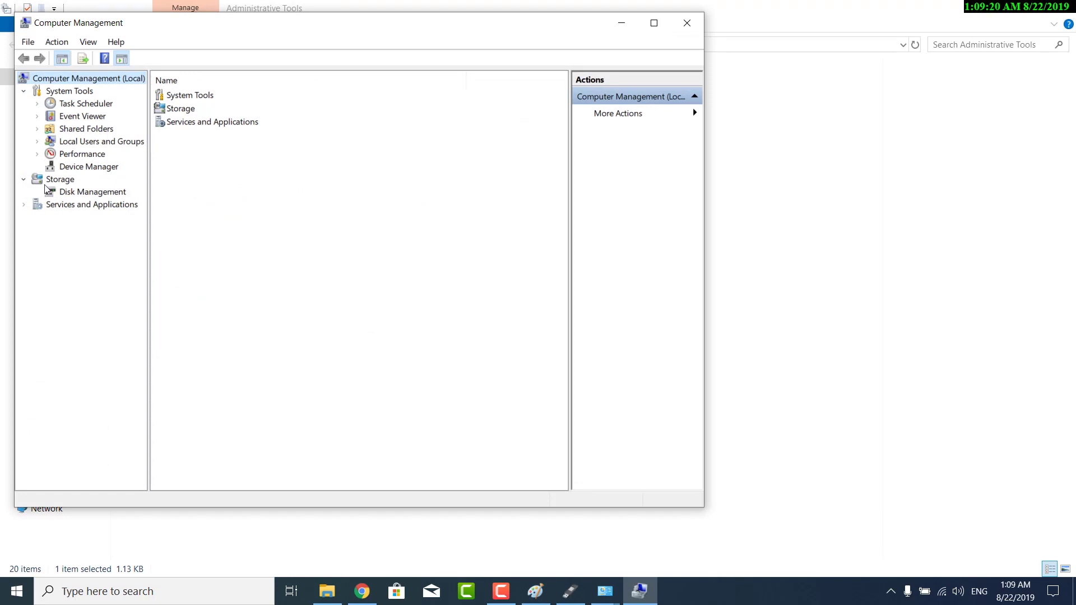
pyautogui.click(93, 192)
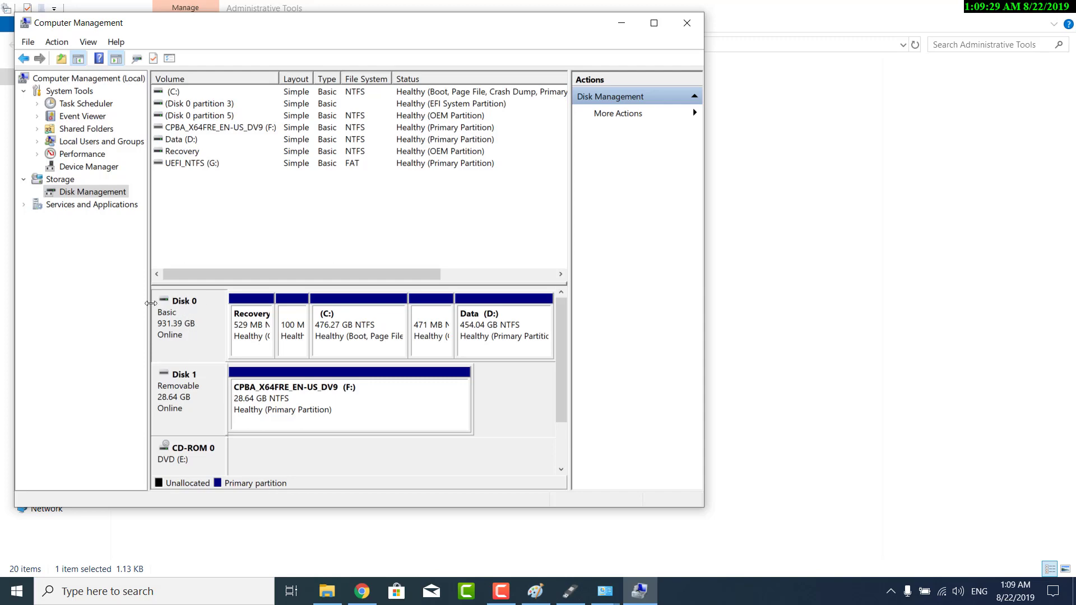
pyautogui.rightClick(191, 322)
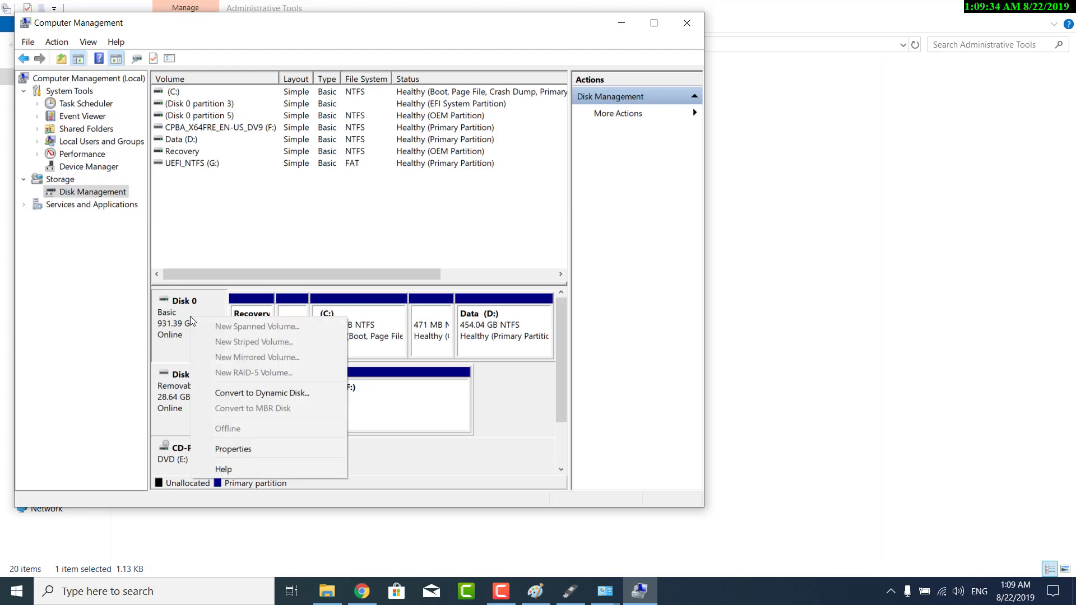
pyautogui.click(264, 447)
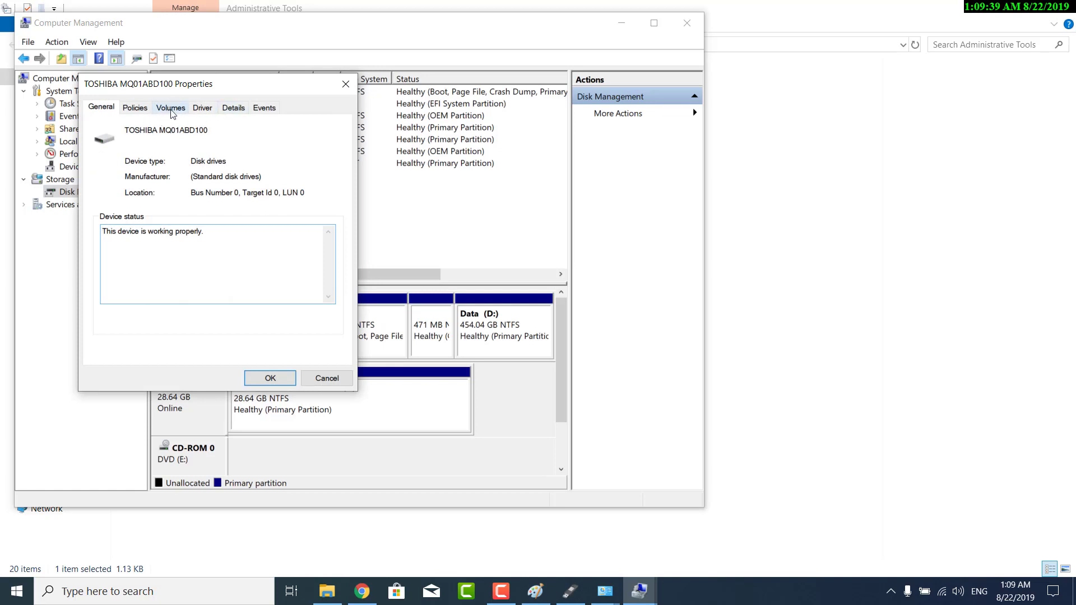
pyautogui.click(172, 110)
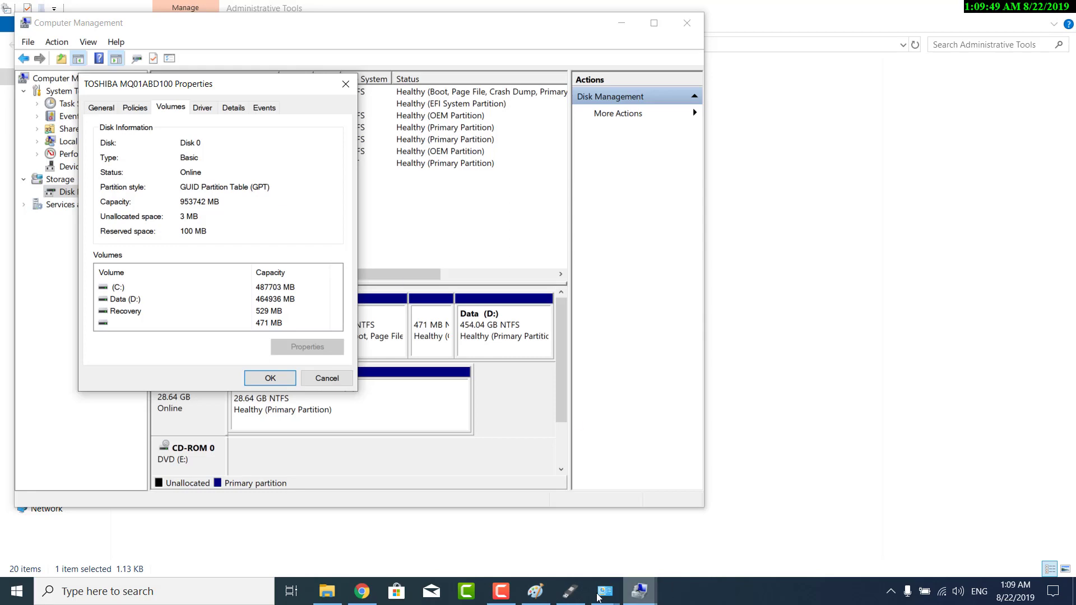
# Switch to Rufus, compare its partition scheme and target system options with the disk's properties side by side, and close Rufus
pyautogui.click(571, 591)
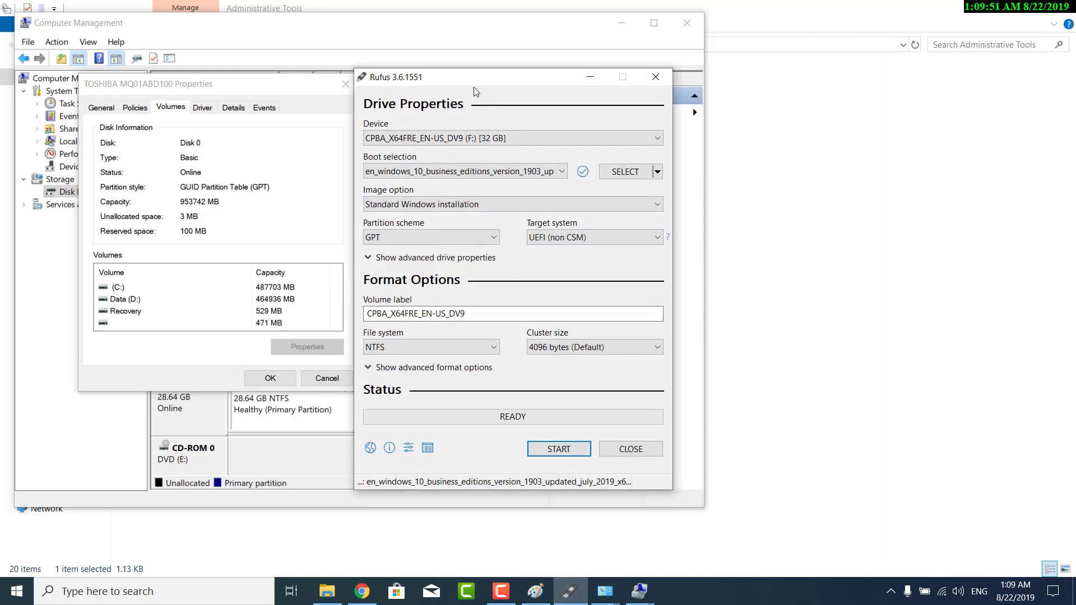
pyautogui.moveTo(474, 87); pyautogui.dragTo(654, 83)
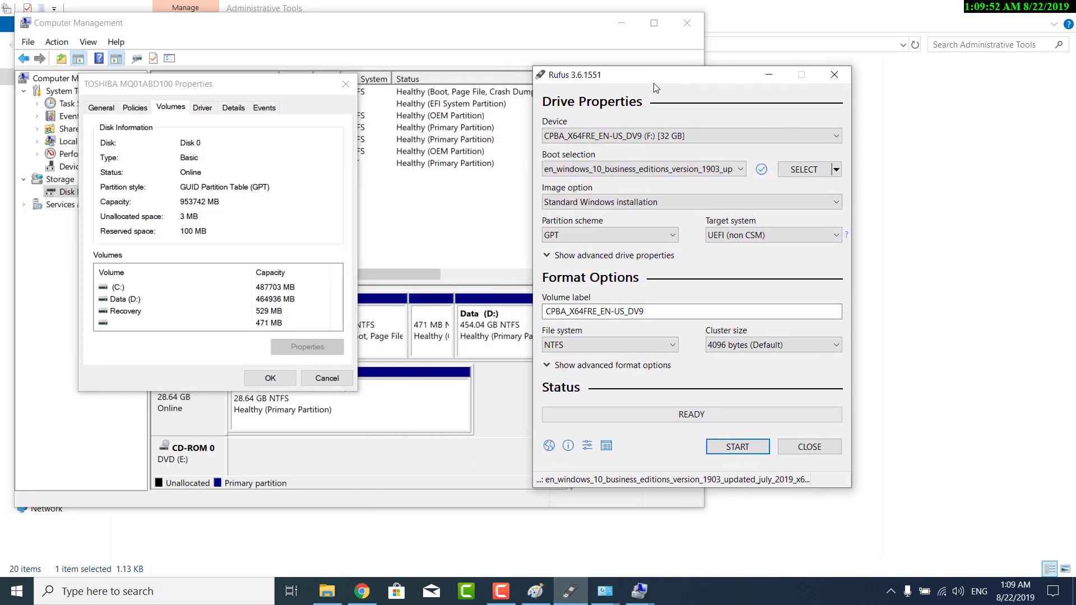
pyautogui.click(601, 233)
pyautogui.click(584, 259)
pyautogui.click(620, 237)
pyautogui.click(750, 253)
pyautogui.click(802, 454)
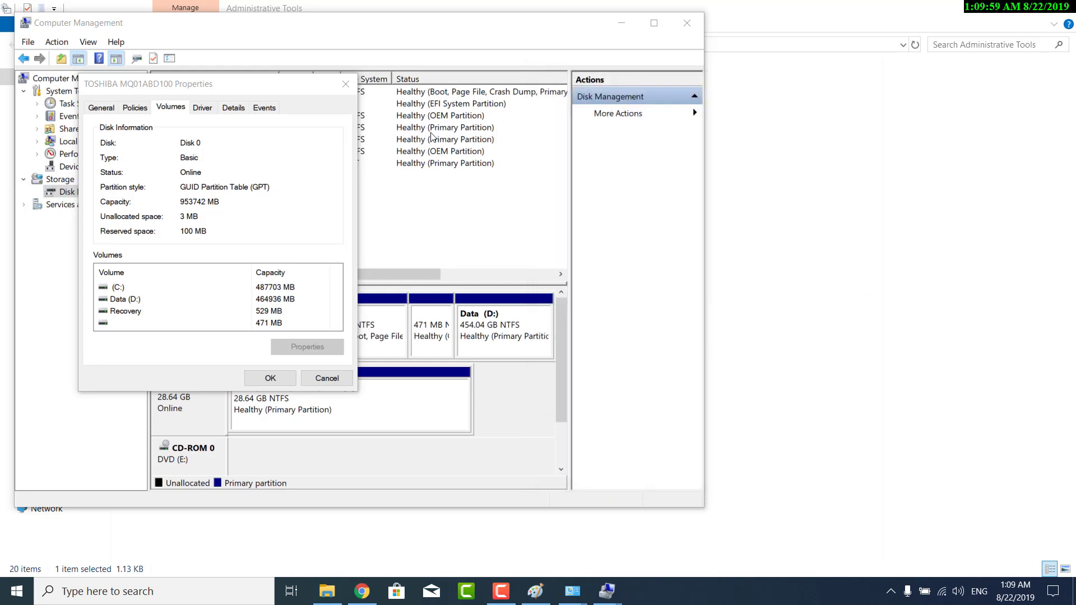
# Close the disk properties, check Disk 0's available conversion options in Disk Management, and reopen the disk's properties
pyautogui.click(342, 82)
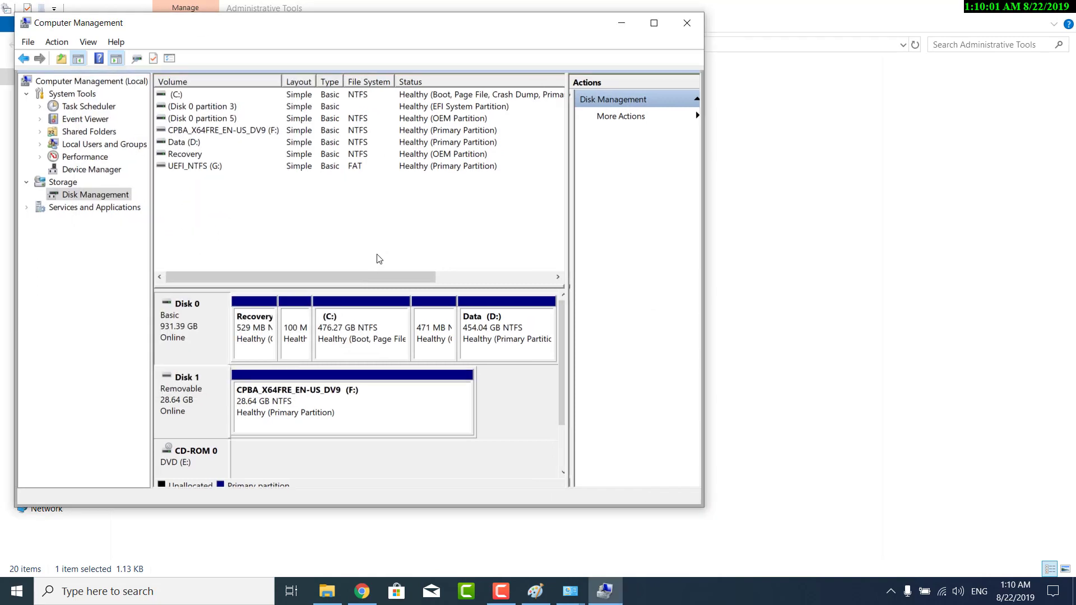
pyautogui.rightClick(201, 325)
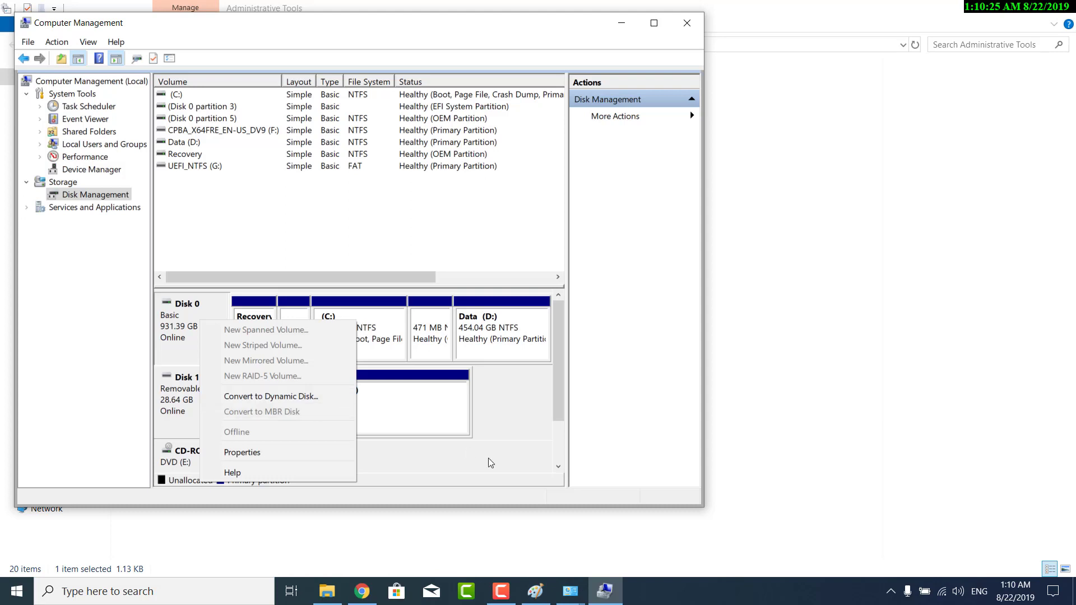
pyautogui.click(506, 463)
pyautogui.rightClick(197, 317)
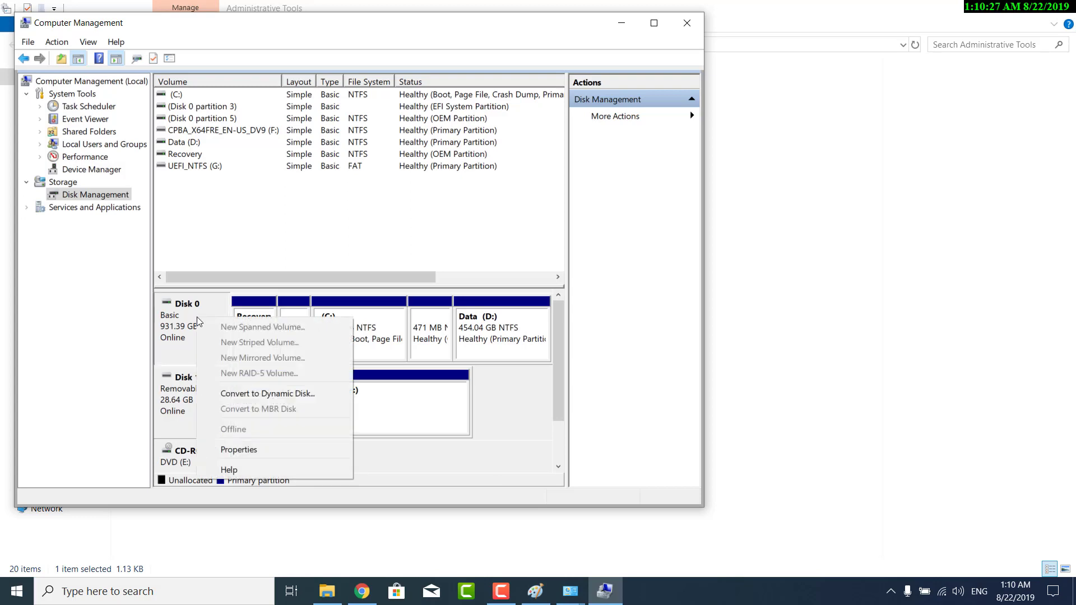
pyautogui.click(241, 450)
pyautogui.click(195, 128)
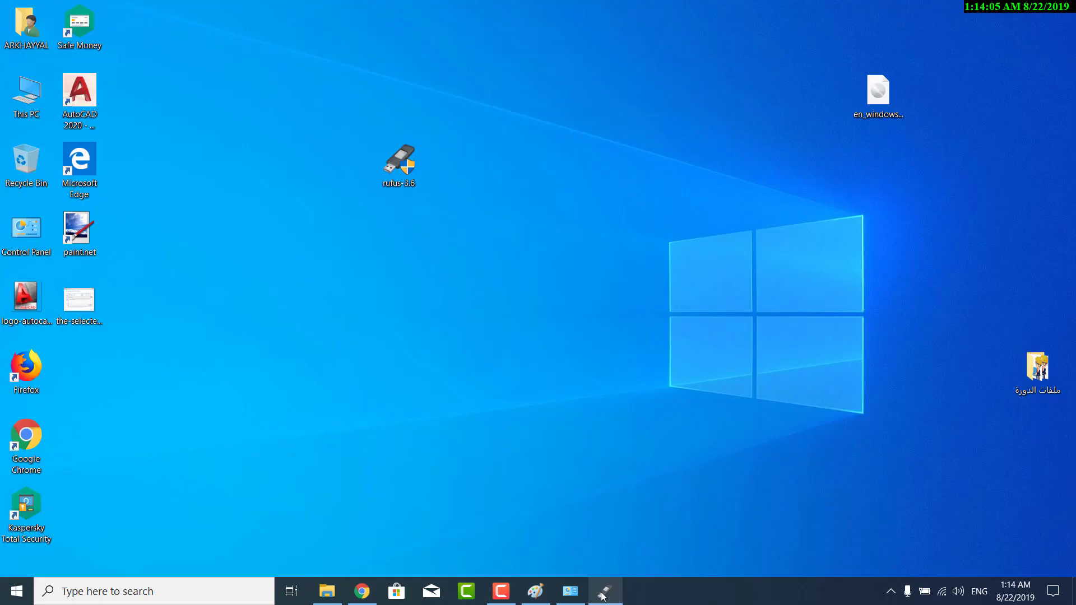
# Switch to Rufus and choose GPT as the partition scheme for the bootable USB
pyautogui.moveTo(604, 592)
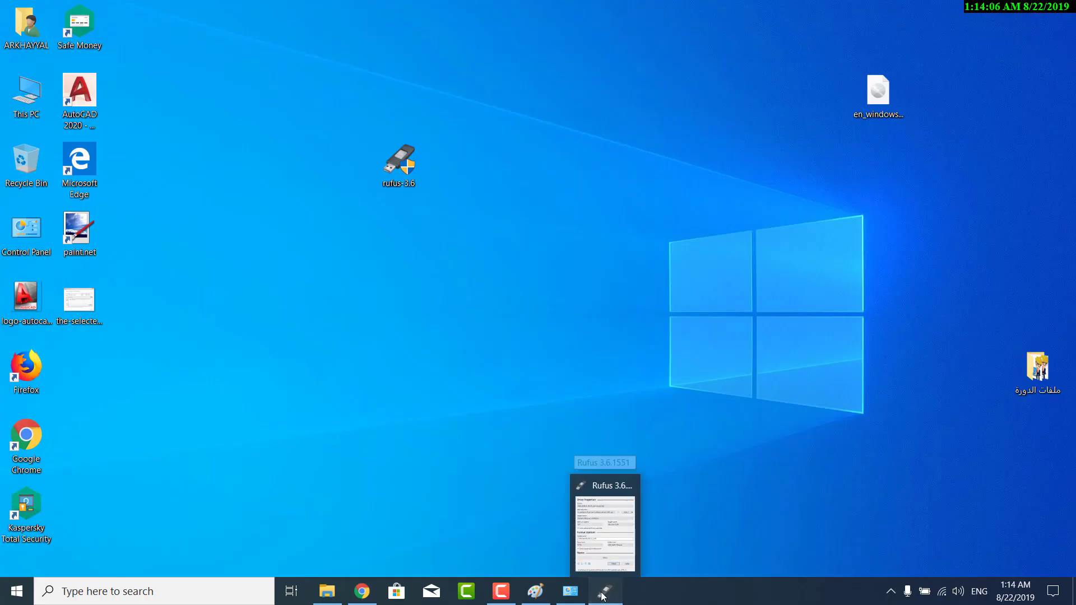
pyautogui.click(605, 524)
pyautogui.click(524, 220)
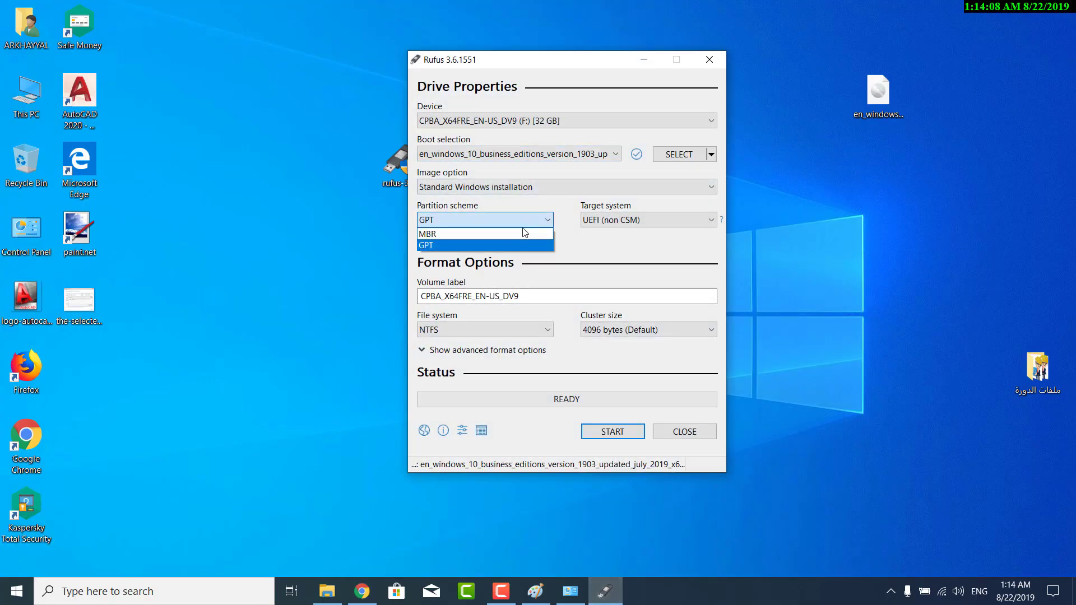
pyautogui.click(459, 245)
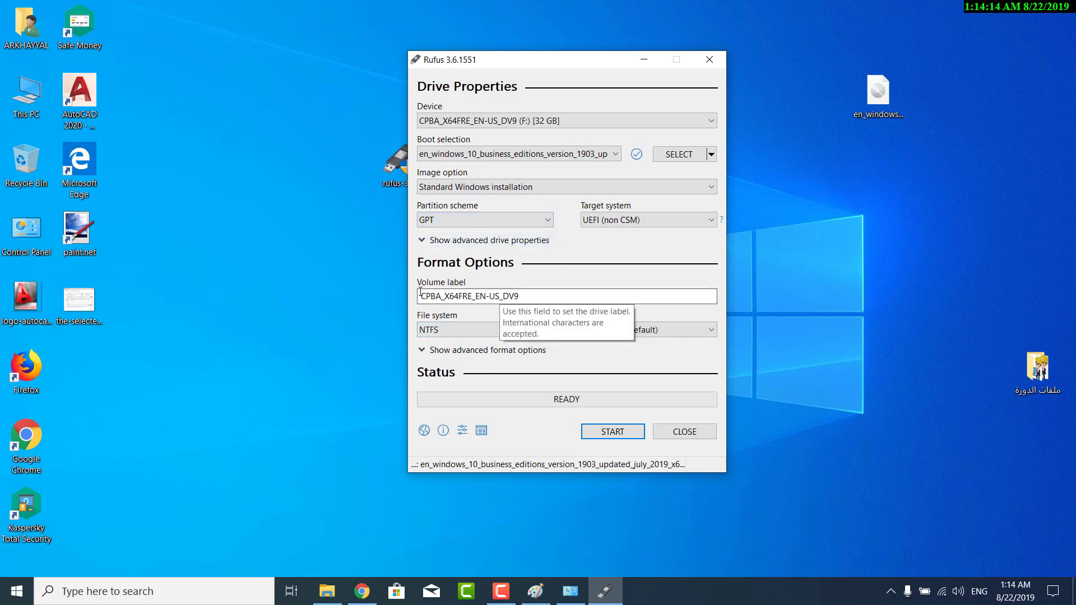
# Check the USB drive's name in This PC and set the volume label in Rufus to "win 10"
pyautogui.moveTo(534, 296); pyautogui.dragTo(385, 299)
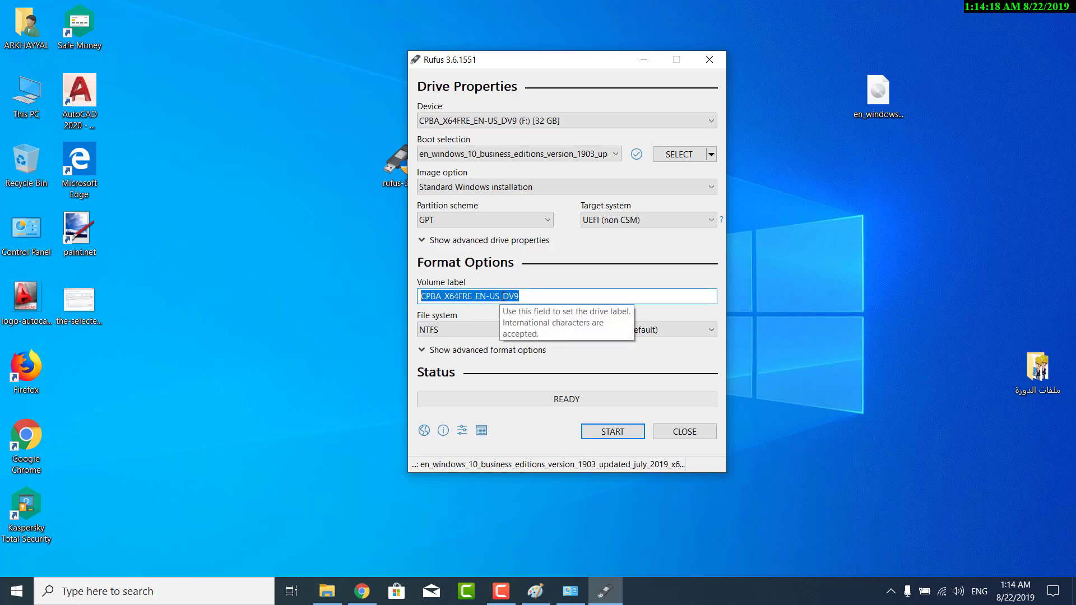
pyautogui.click(22, 102)
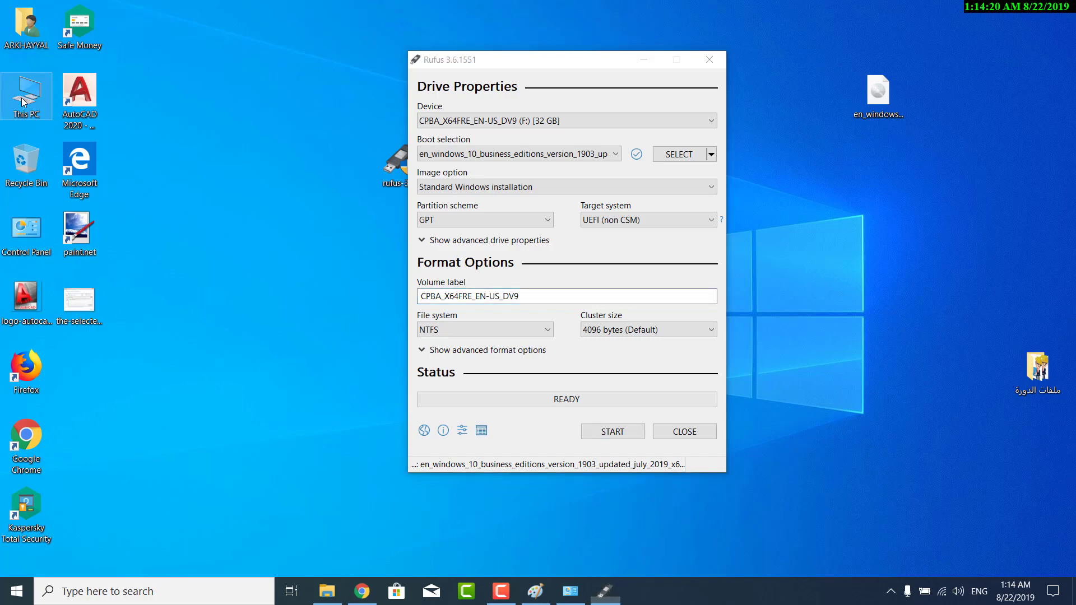
pyautogui.doubleClick(22, 102)
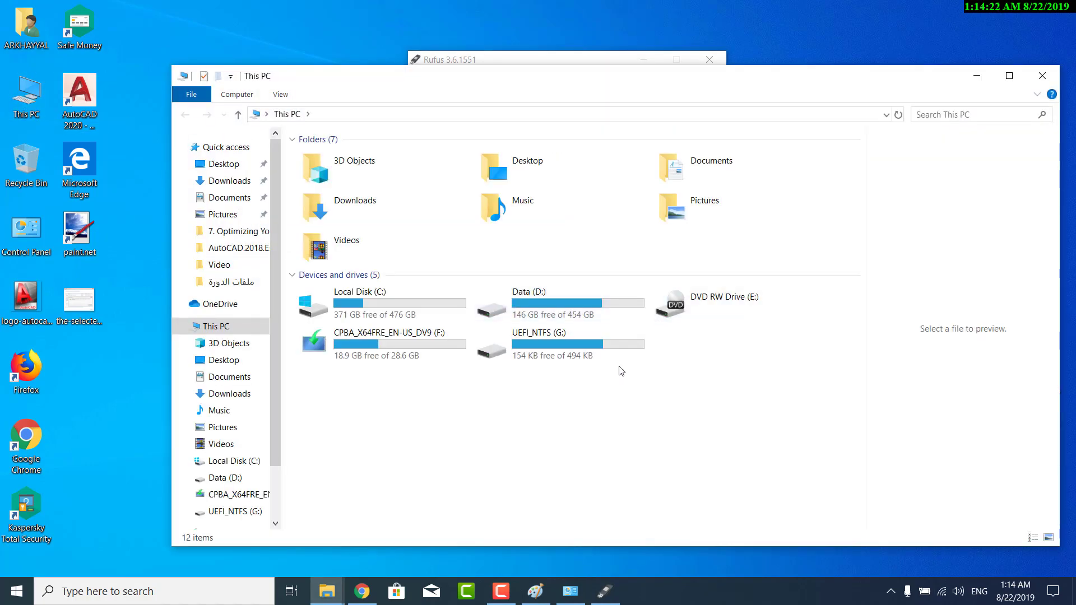
pyautogui.click(353, 346)
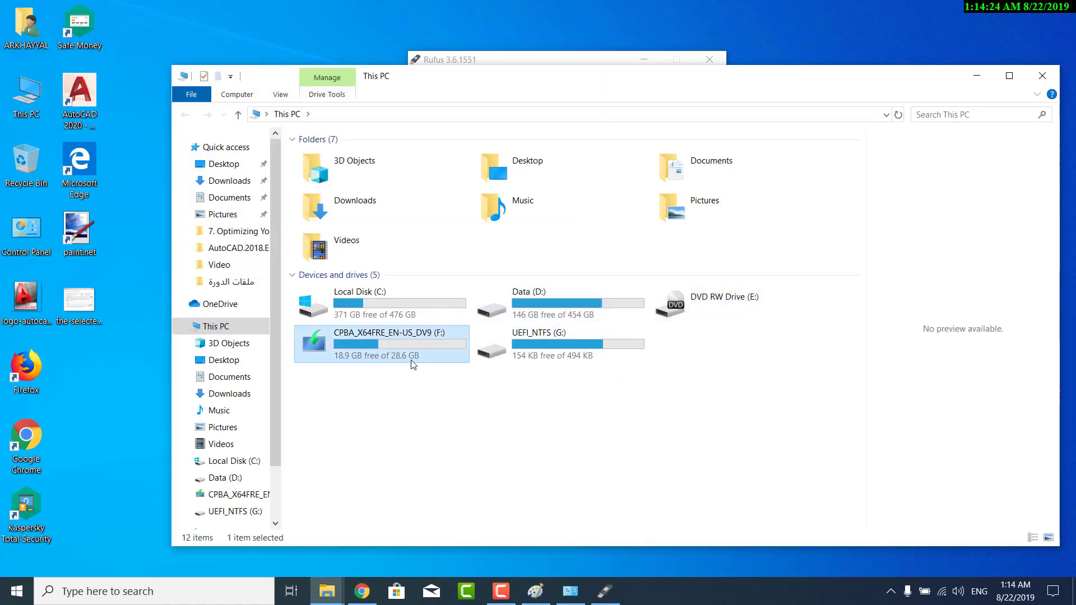
pyautogui.click(977, 76)
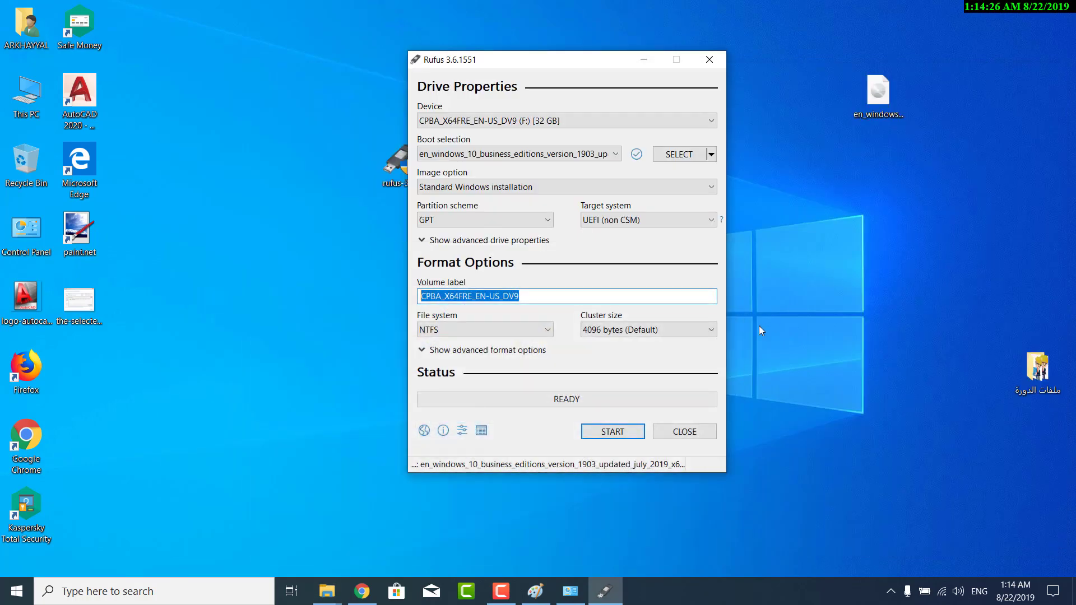
pyautogui.write('u')
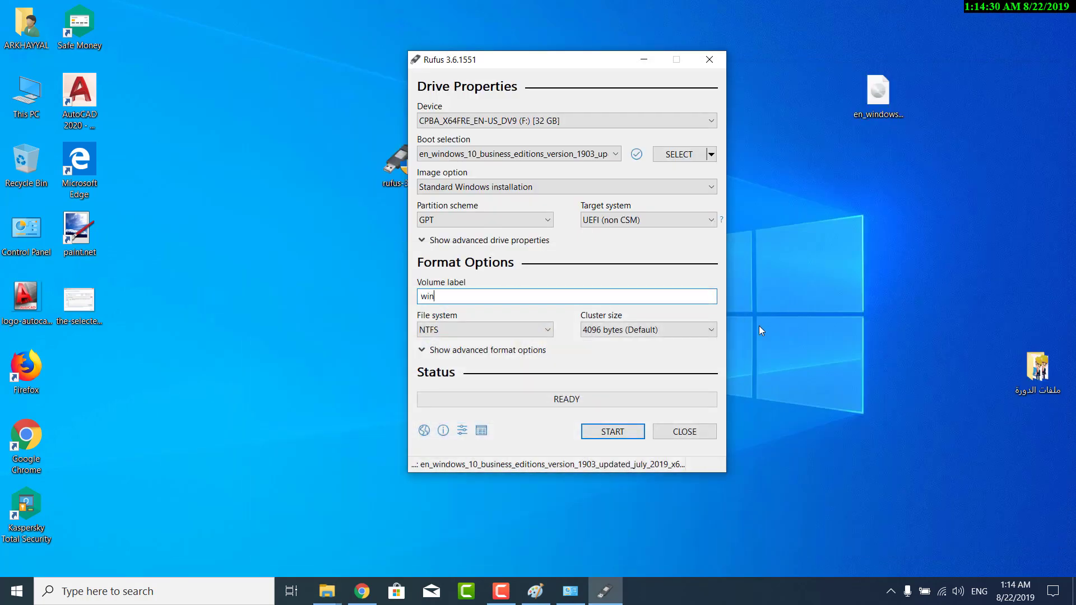
pyautogui.write('in 10')
# Start writing the bootable USB, accept erasing all data on the drive, and close Rufus once it is ready
pyautogui.click(600, 431)
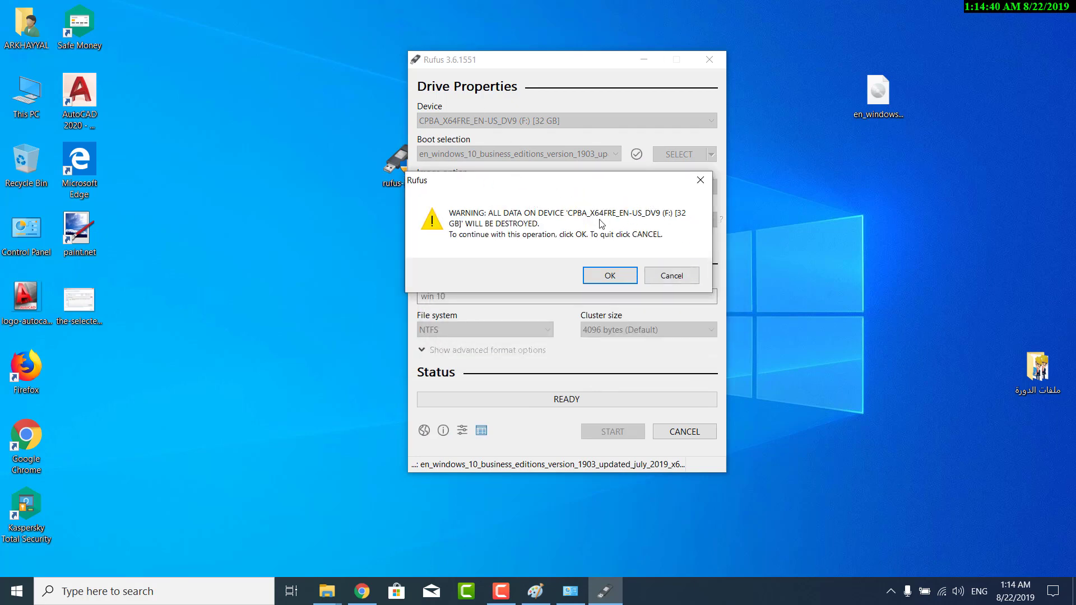
pyautogui.click(619, 275)
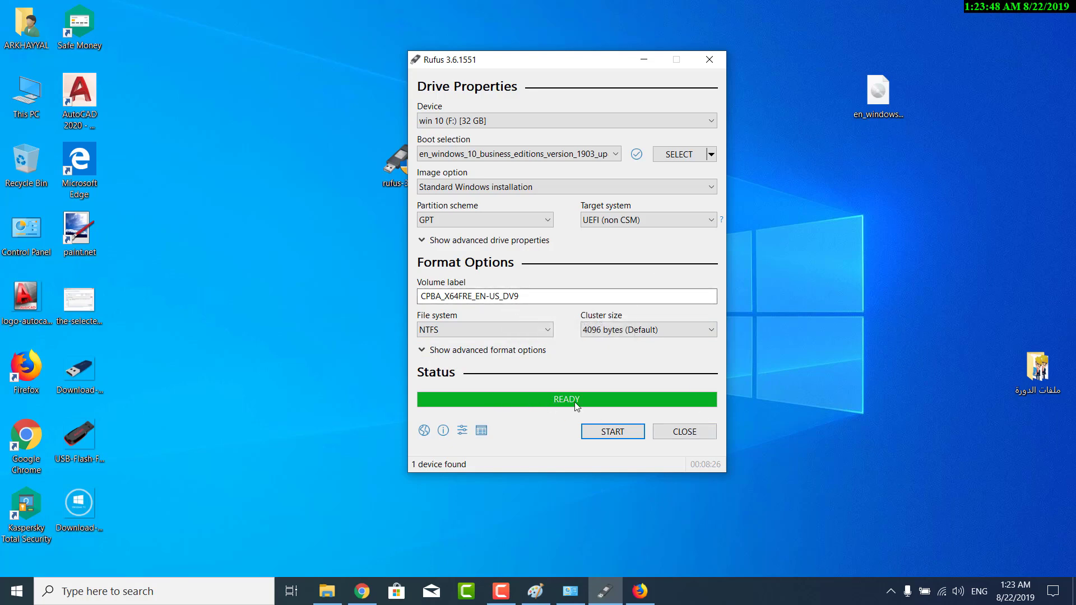
pyautogui.click(676, 436)
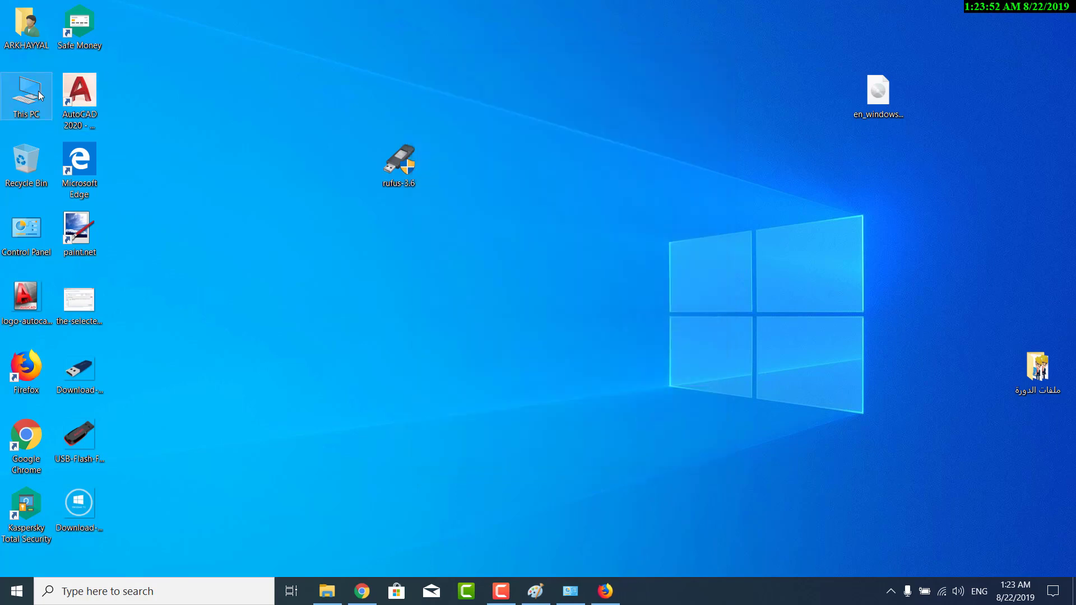
# Open This PC to view the win 10 (F:) drive and dismiss the removable drive notification
pyautogui.doubleClick(37, 96)
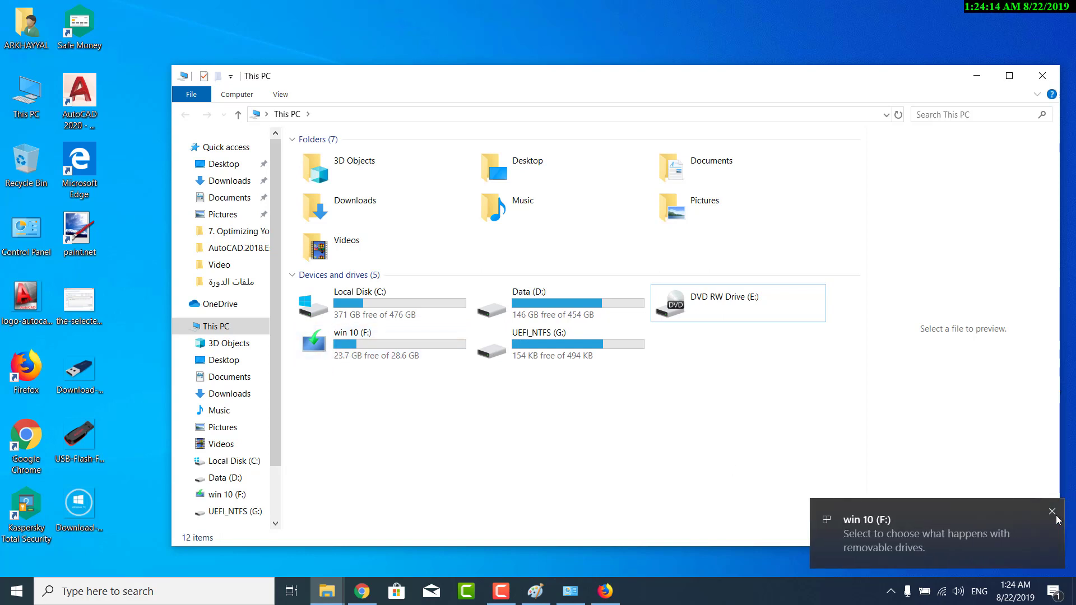
pyautogui.click(1056, 519)
pyautogui.click(1054, 515)
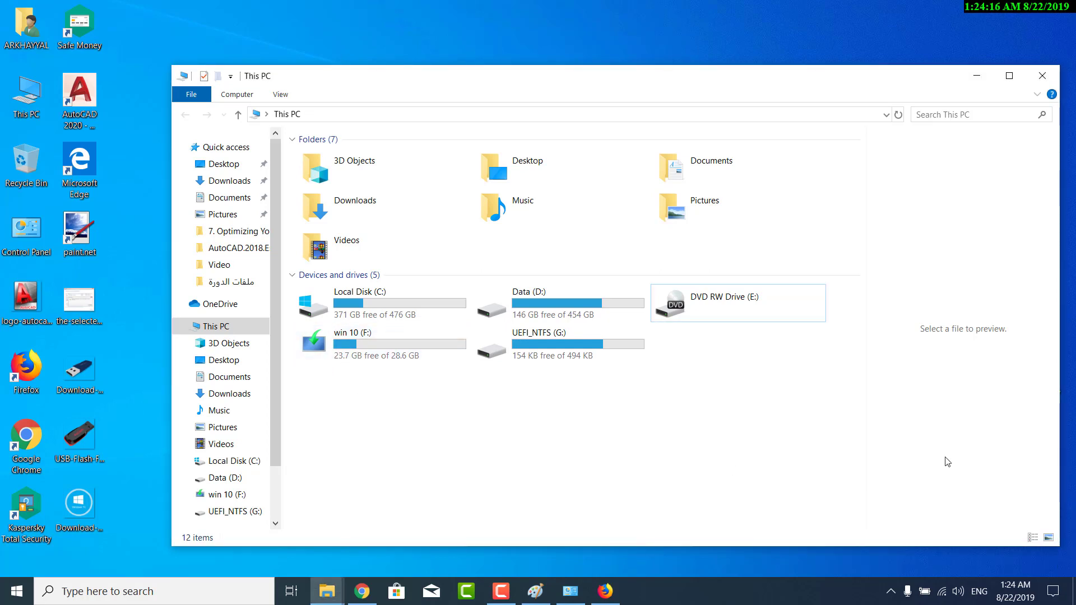